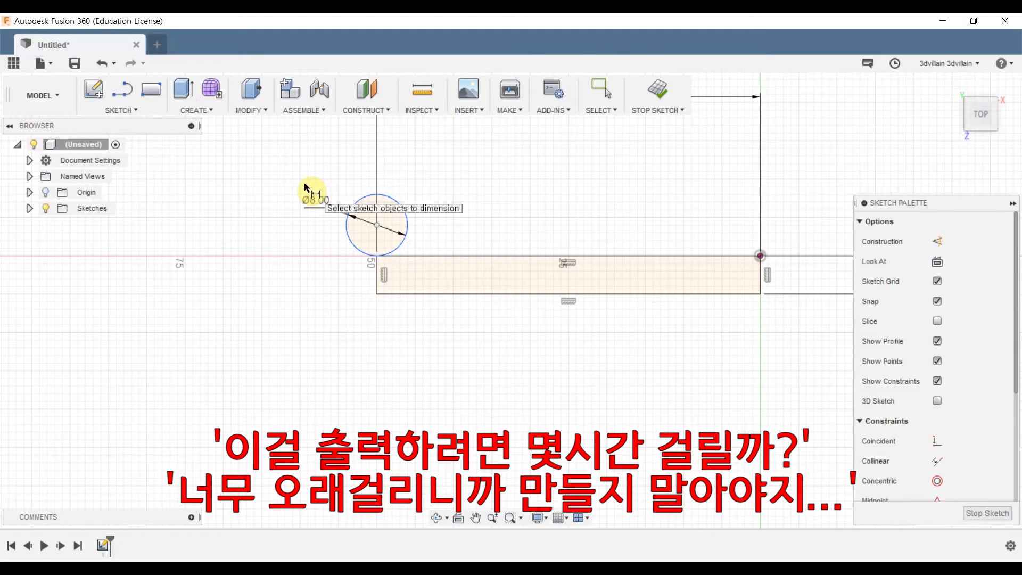
Offset the 8 mm circle at the base bar's end outward by 5 mm.
key(o)
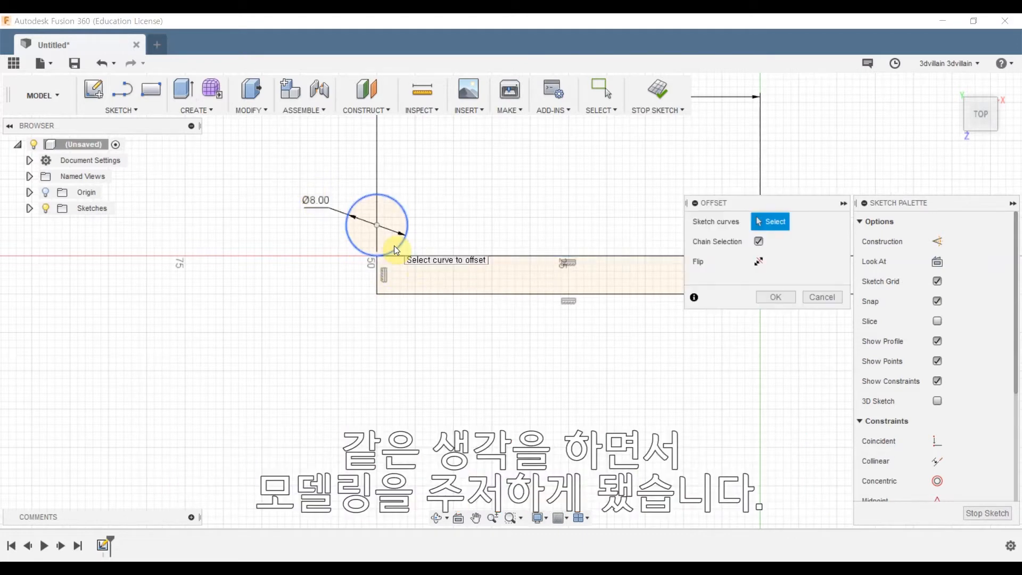
click(394, 246)
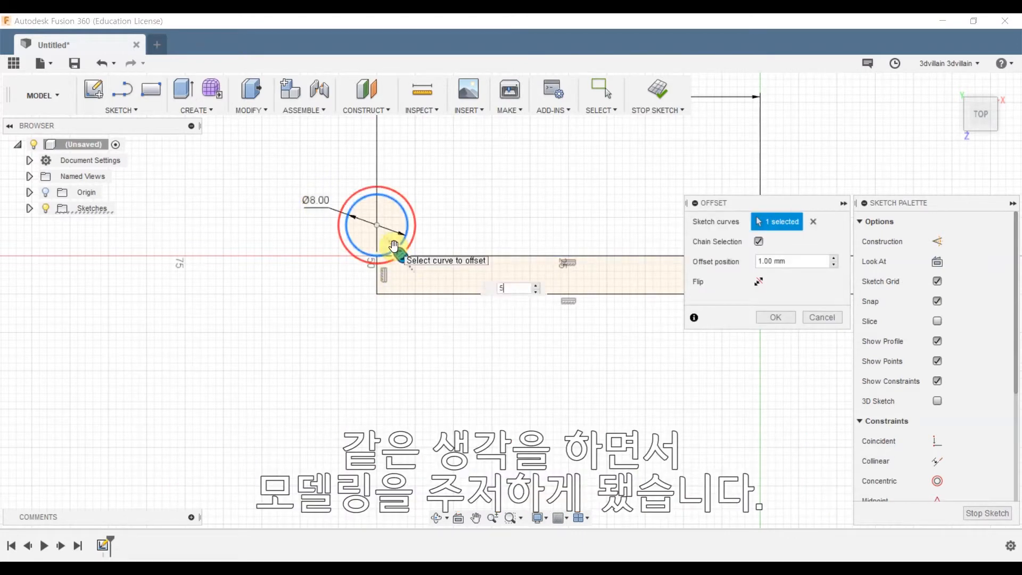
text(5)
key(Return)
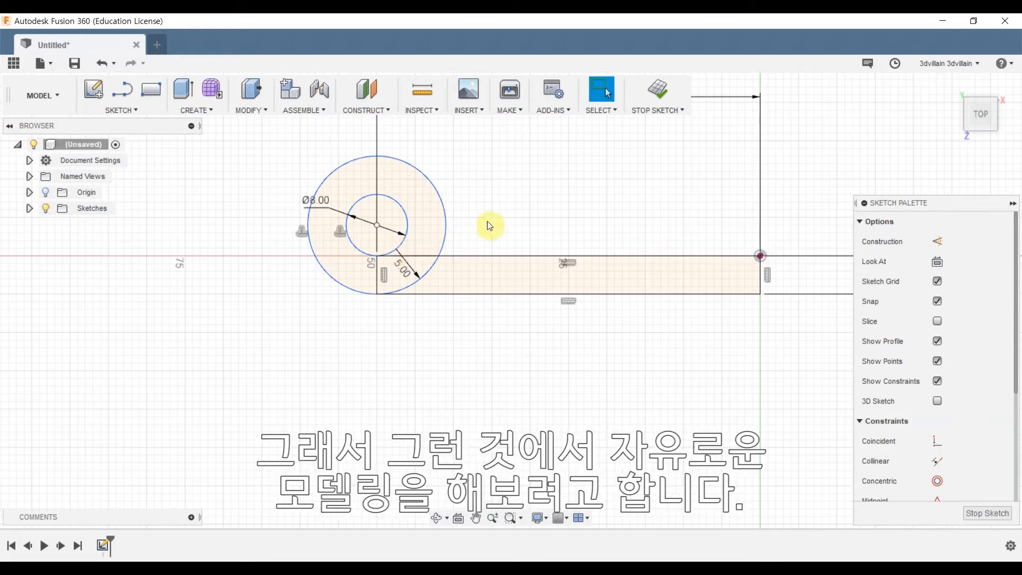
click(469, 235)
Sketch three connected lines forming an arm above the base bar, starting on the outer circle and ending on the inner circle.
middle_drag(506, 229, 436, 271)
click(125, 98)
click(257, 226)
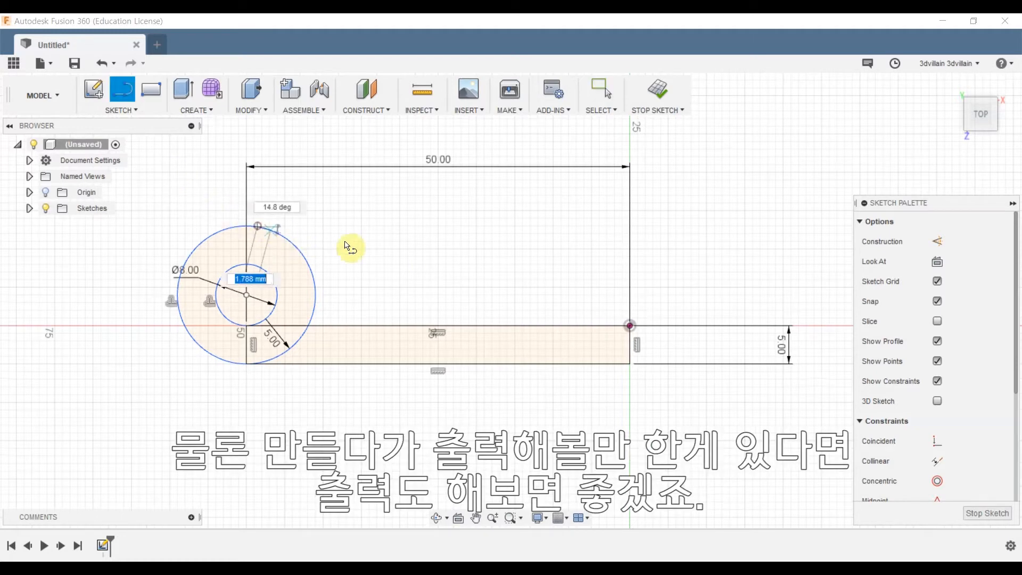
click(385, 247)
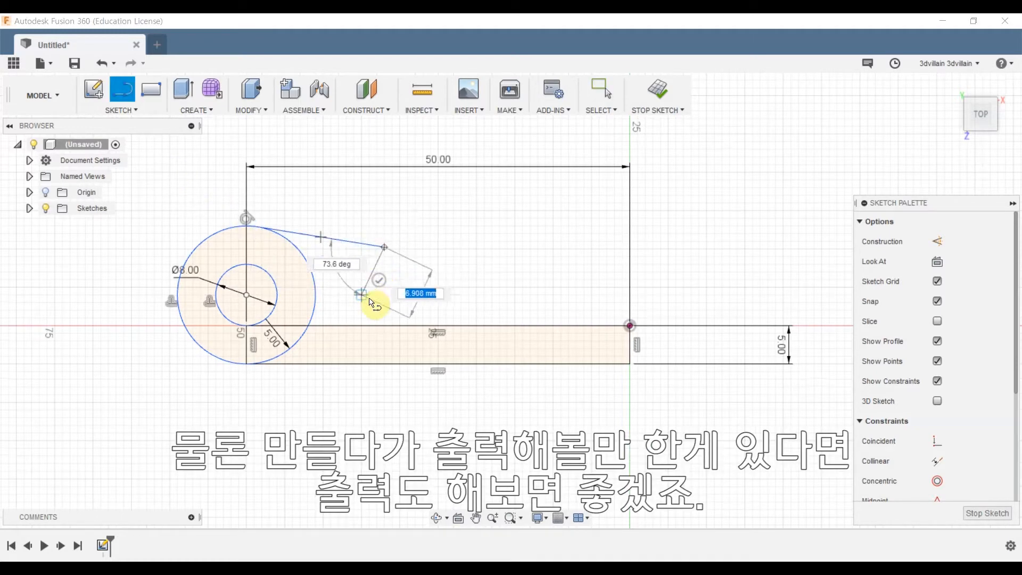
click(376, 300)
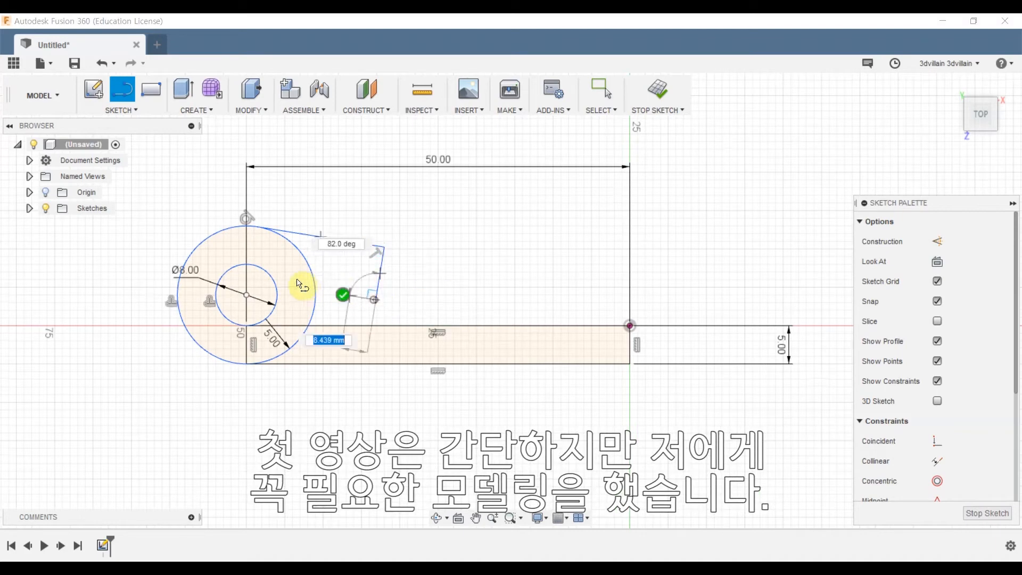
click(258, 270)
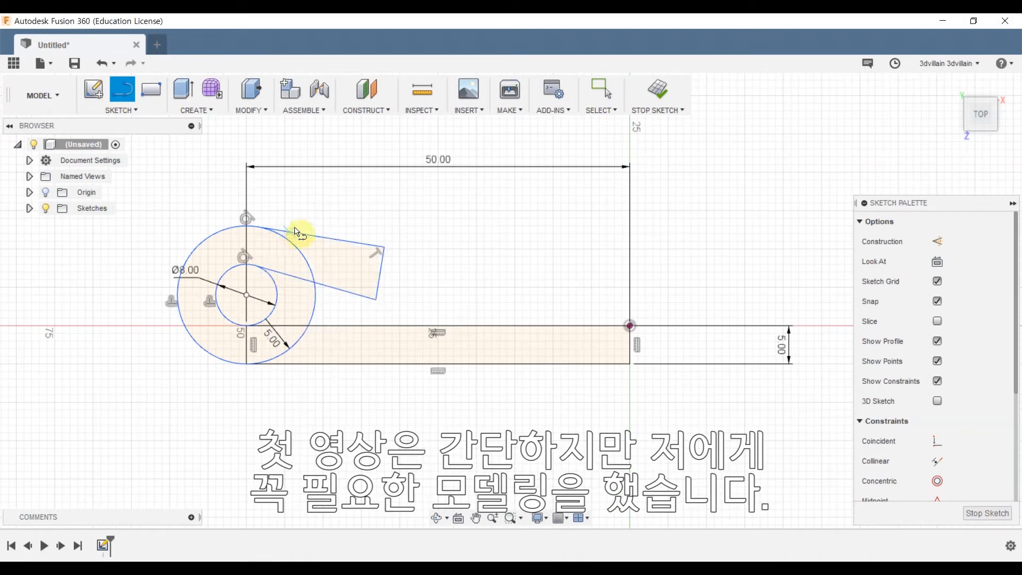
key(Escape)
Make the arm's lower line perpendicular to its short end line.
click(349, 291)
shift+click(378, 286)
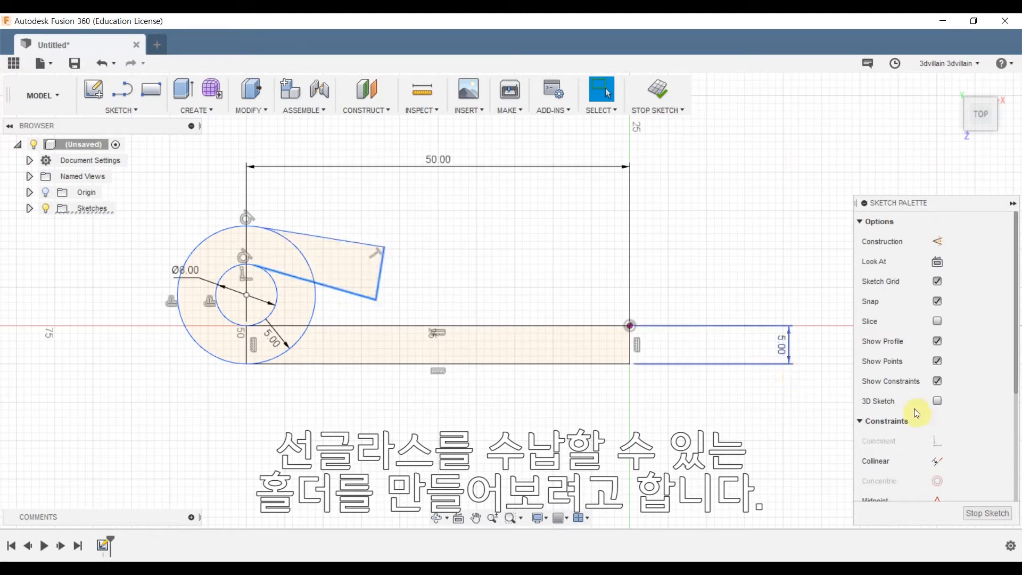
scroll(948, 470, down, 3)
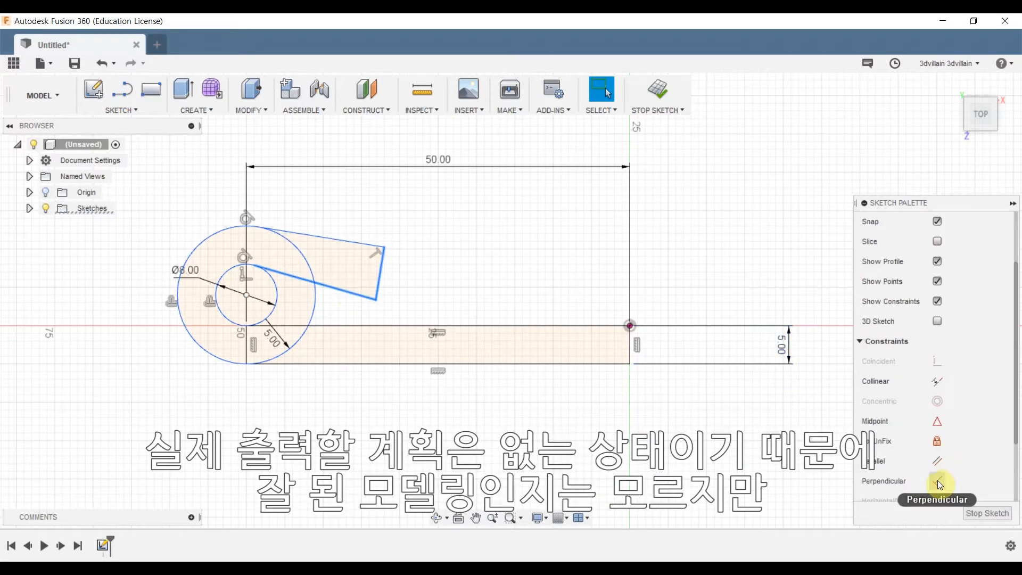
click(938, 480)
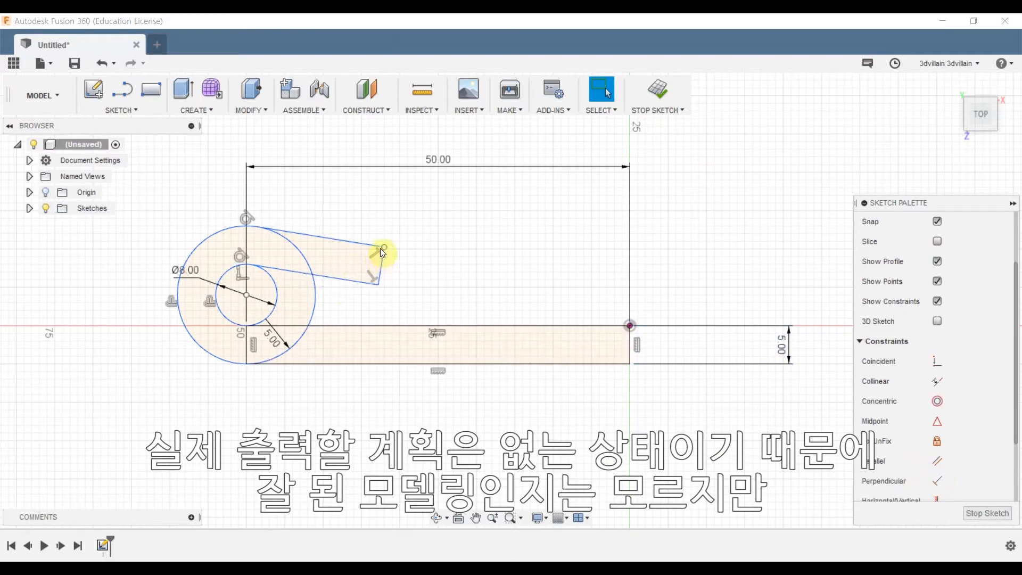
Tilt the arm slightly upward and make the 8 mm inner circle tangent to the base bar's upper edge.
mouse_move(313, 234)
mouse_down()
mouse_move(331, 233)
mouse_move(277, 235)
mouse_up()
click(264, 304)
ctrl+click(329, 325)
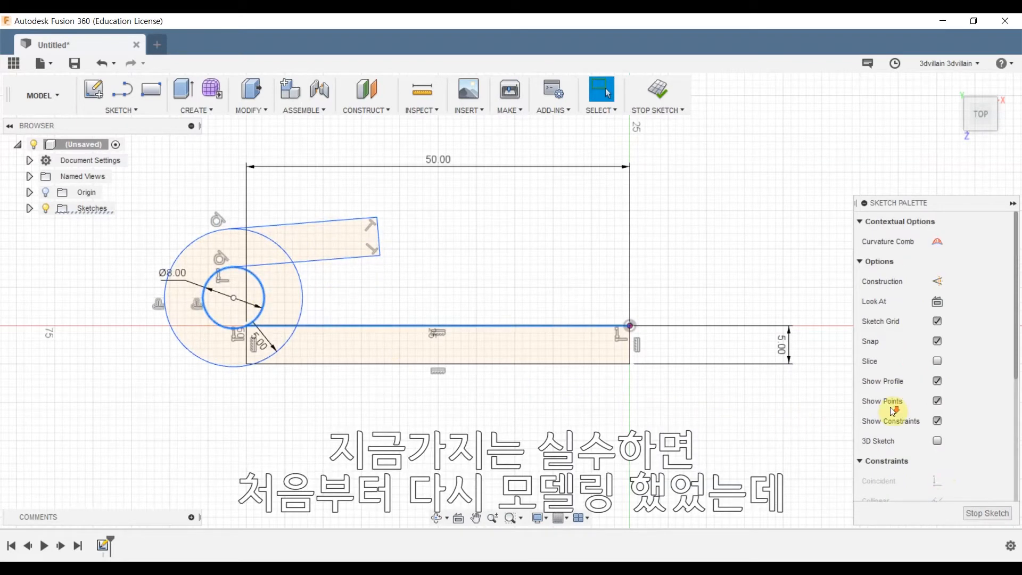
scroll(890, 407, down, 4)
click(938, 435)
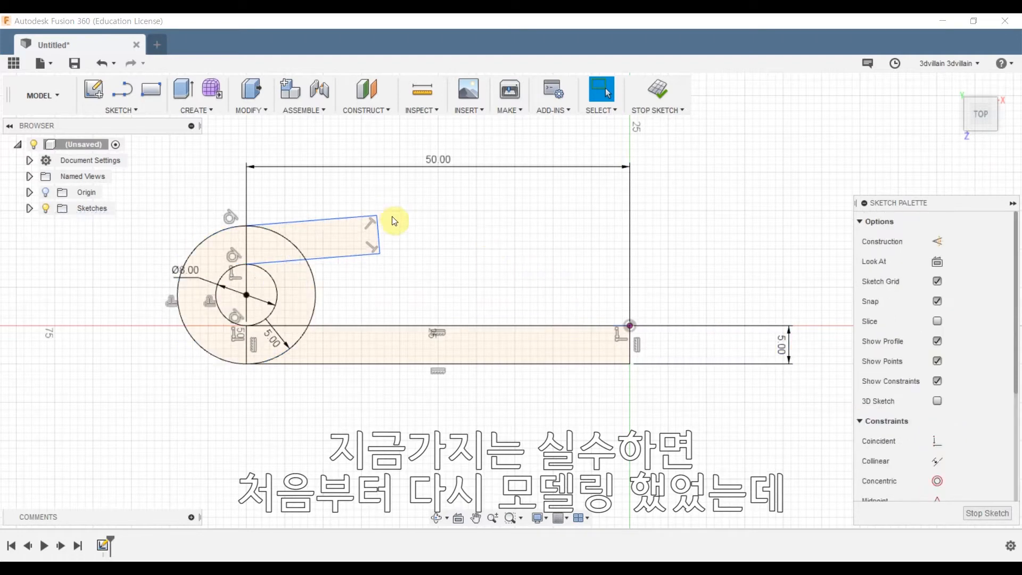
Stretch the arm's free end out over the base bar, to a length of about 37.5 mm and sloping down toward the bar.
drag(375, 217, 538, 258)
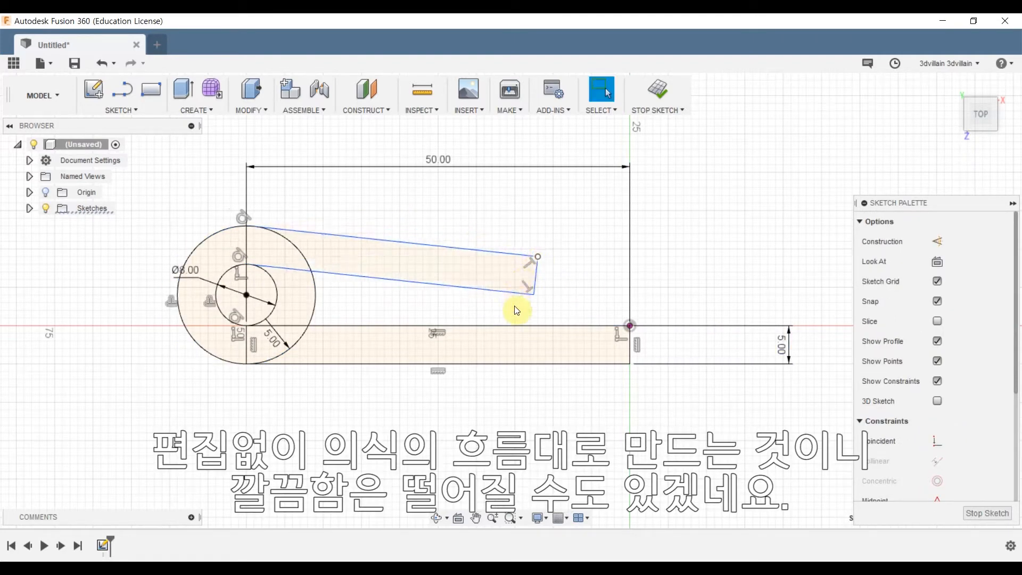
click(534, 296)
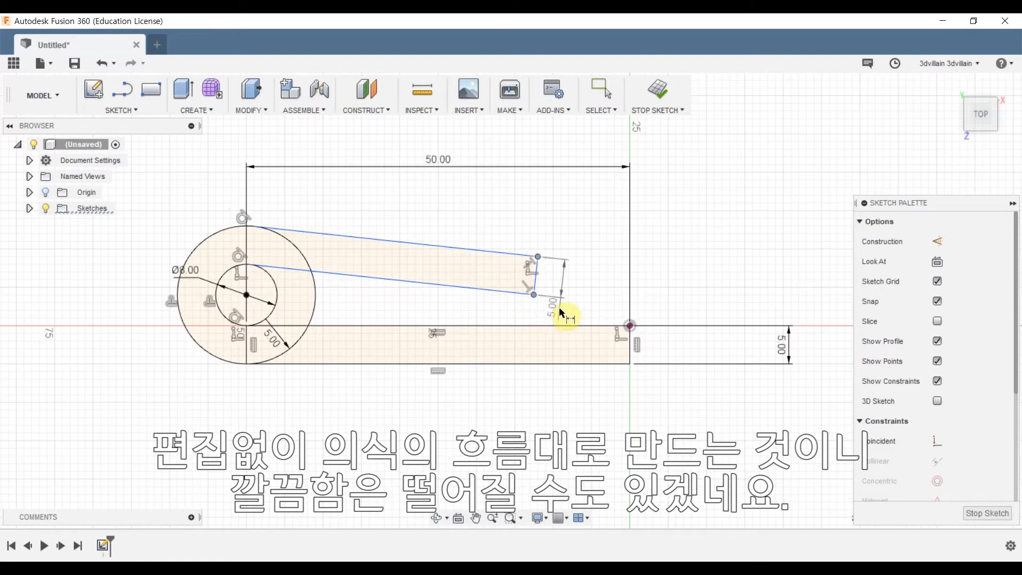
key(Escape)
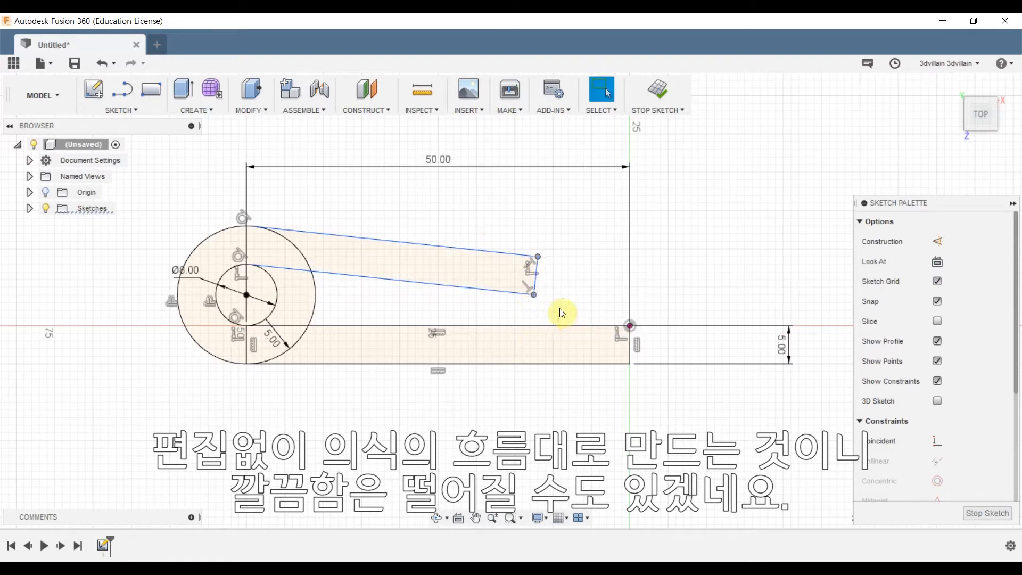
Dimension the gap between the arm's lower end corner and the base bar's upper edge to 4 mm.
click(535, 295)
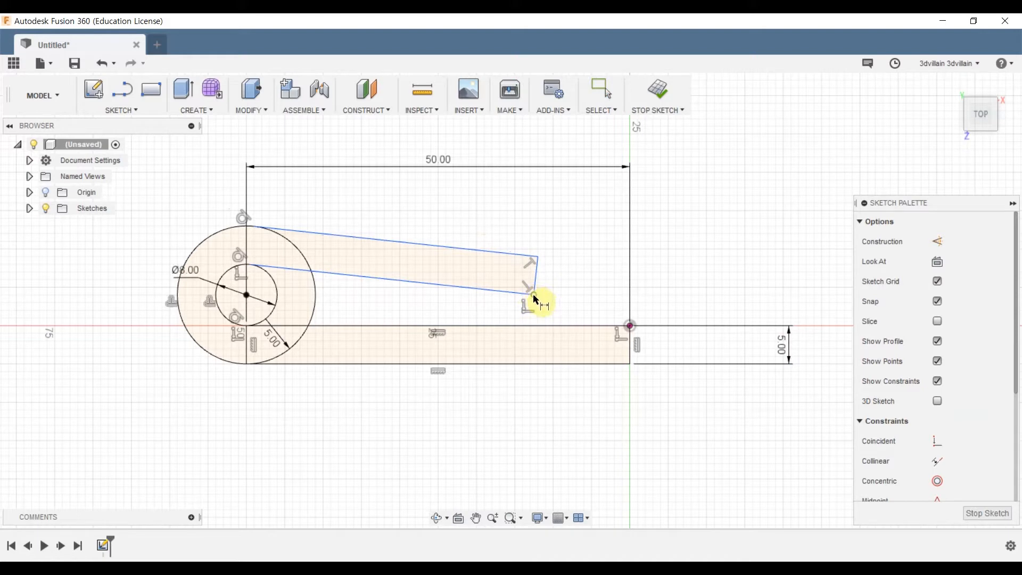
click(540, 329)
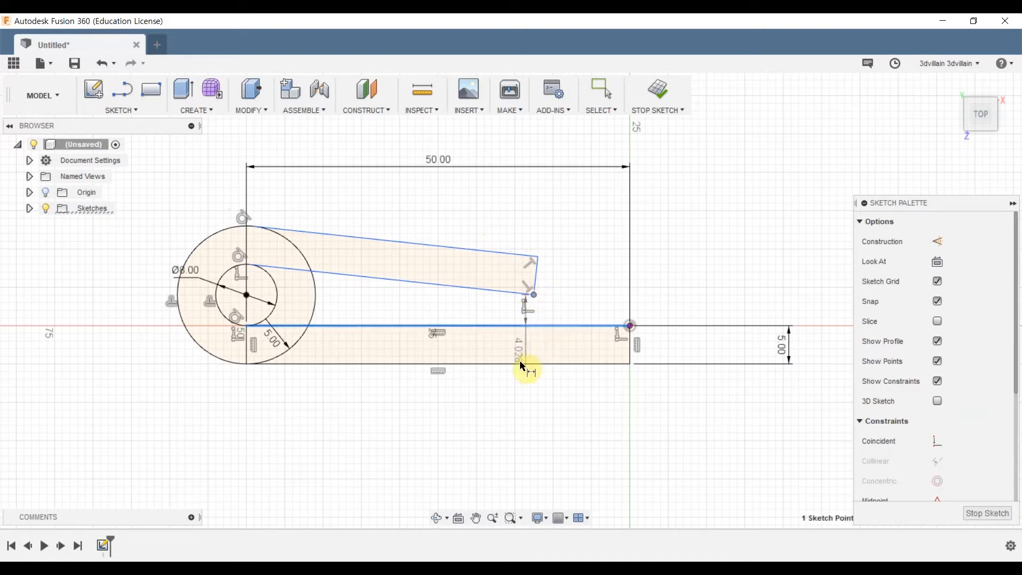
click(499, 404)
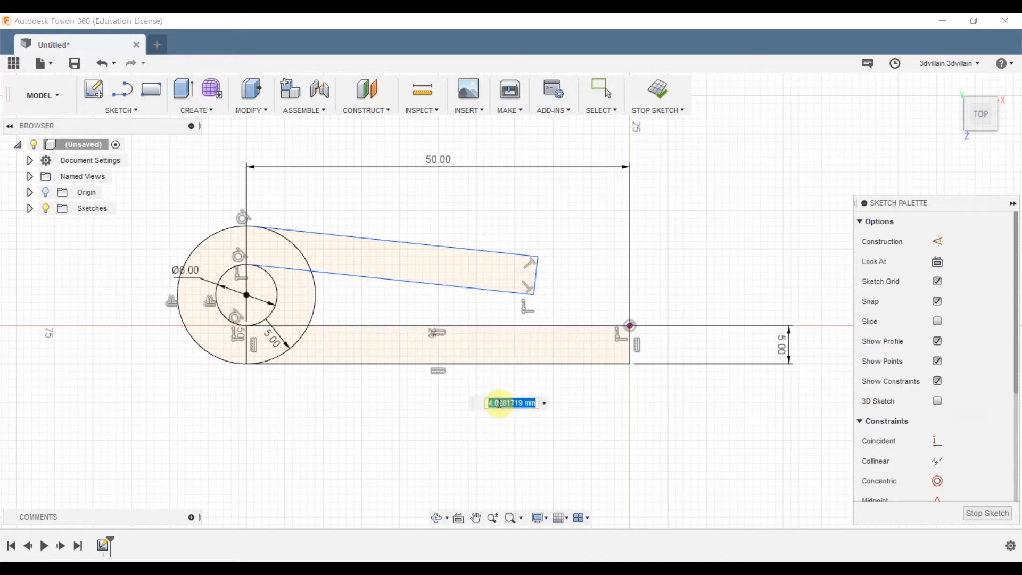
text(4)
key(Return)
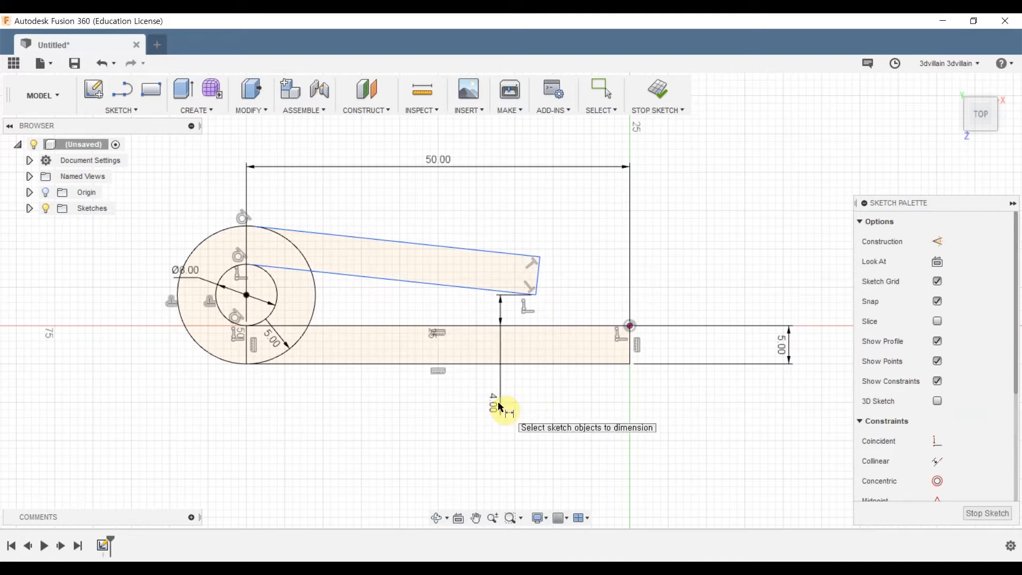
Add an aligned dimension of 40 mm to the arm's upper line.
click(403, 248)
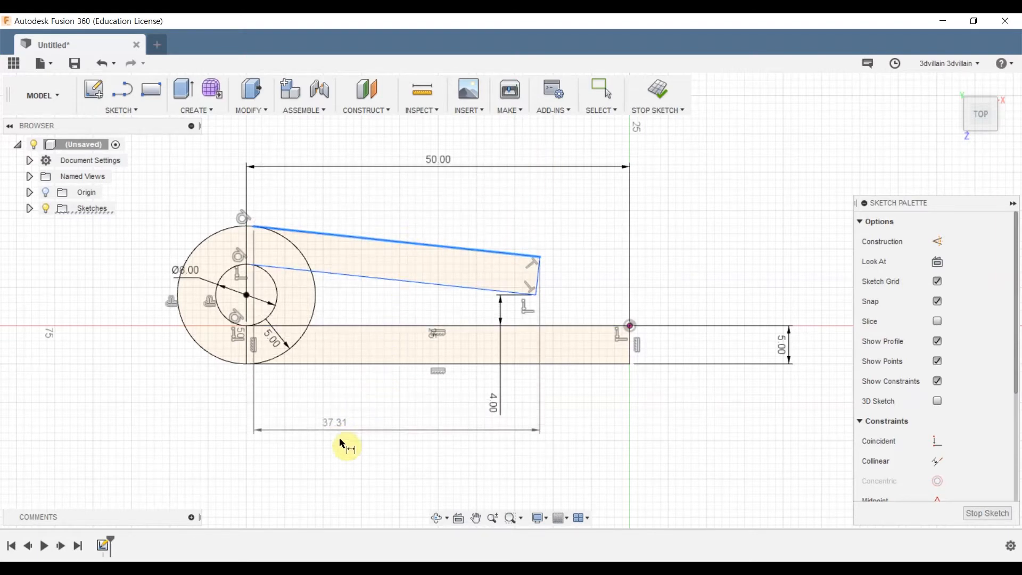
click(185, 445)
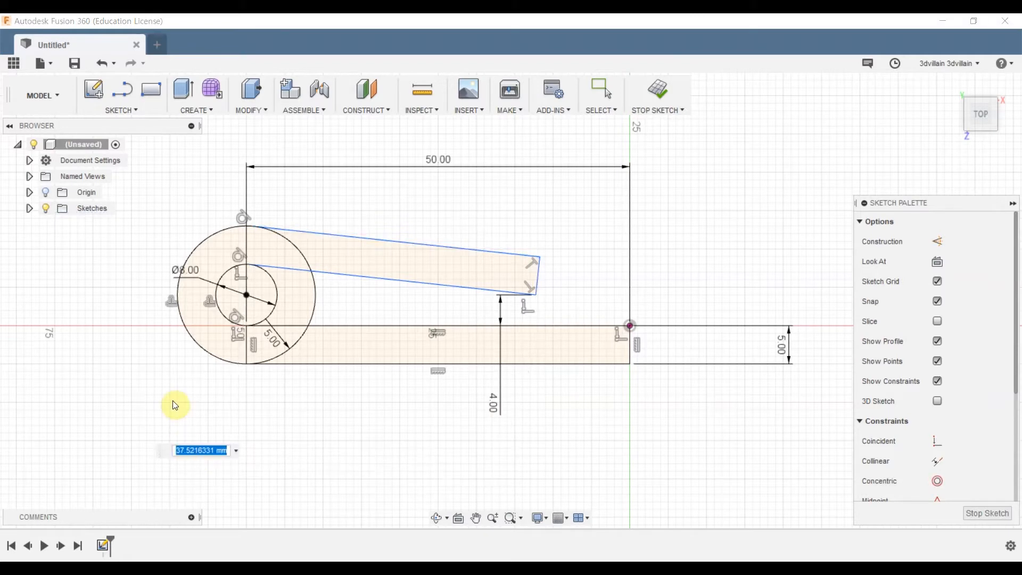
text(40)
key(Return)
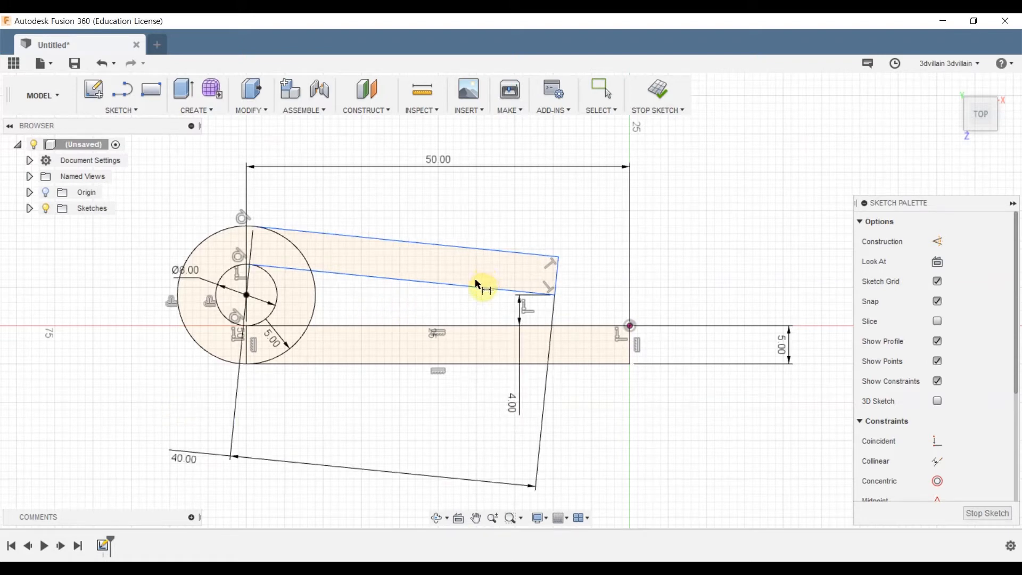
Sketch a circle about 8 mm in diameter above the arm's free end, touching the arm's upper end corner.
click(122, 110)
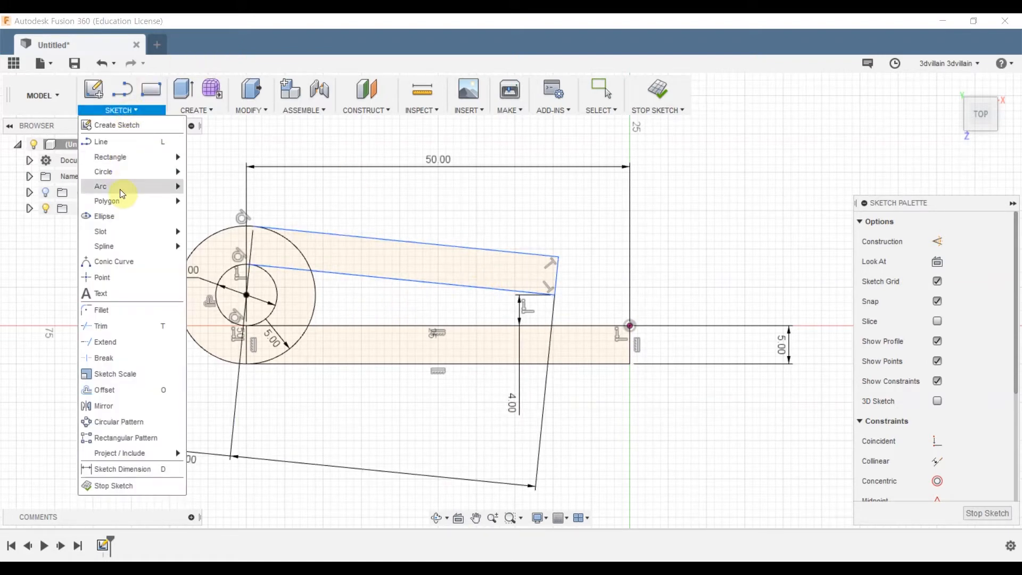
mouse_move(154, 172)
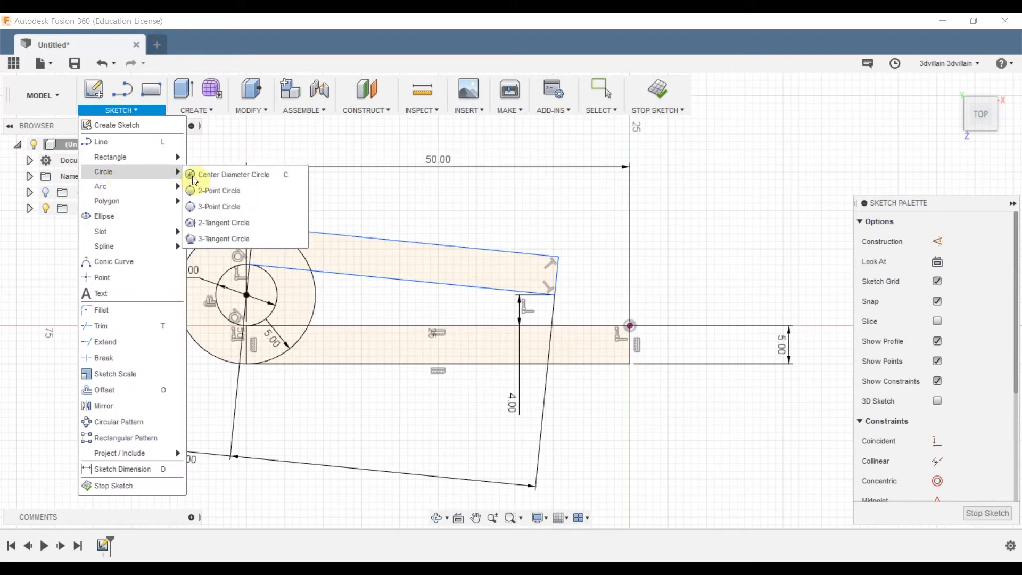
click(229, 210)
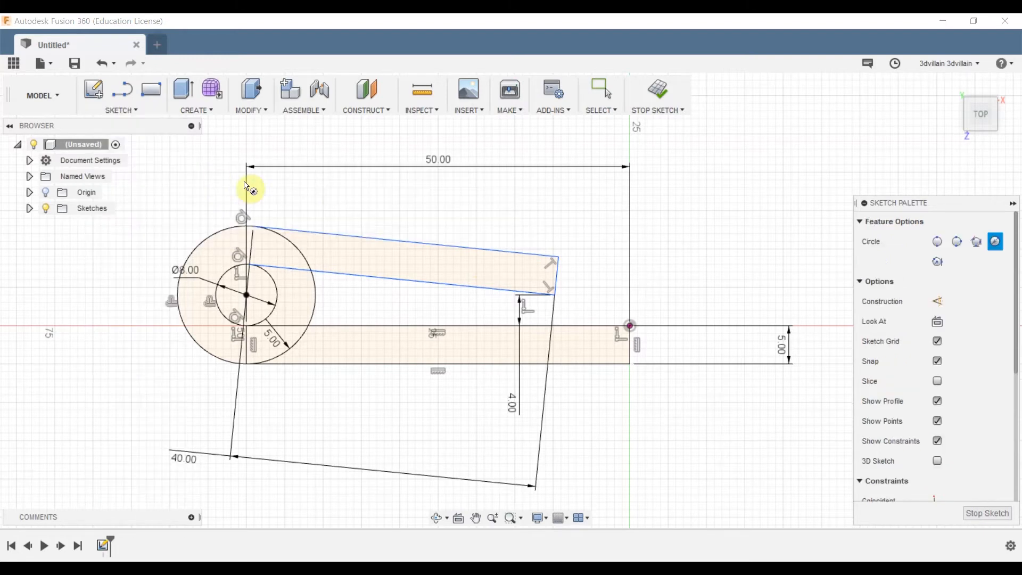
click(562, 226)
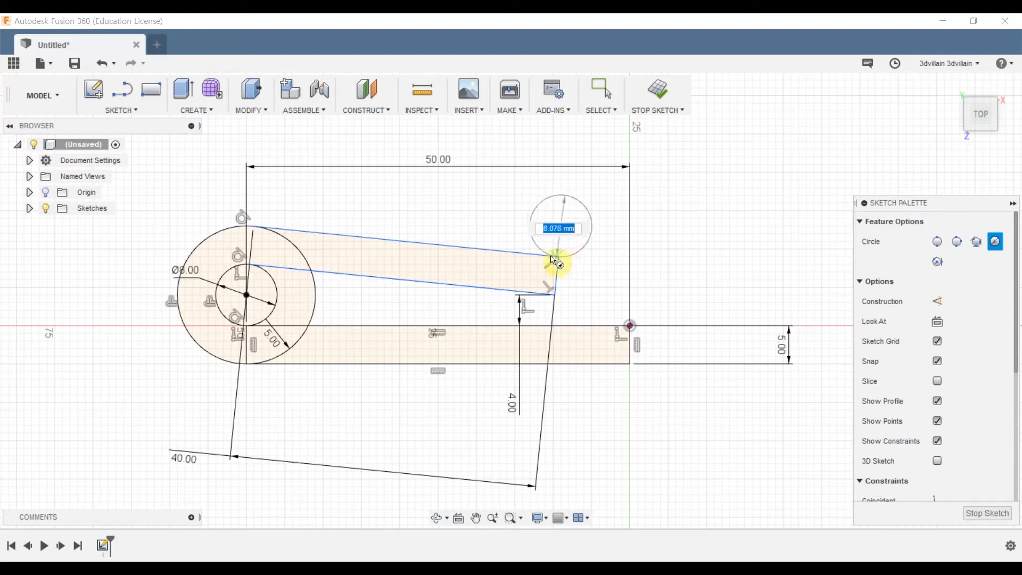
click(553, 258)
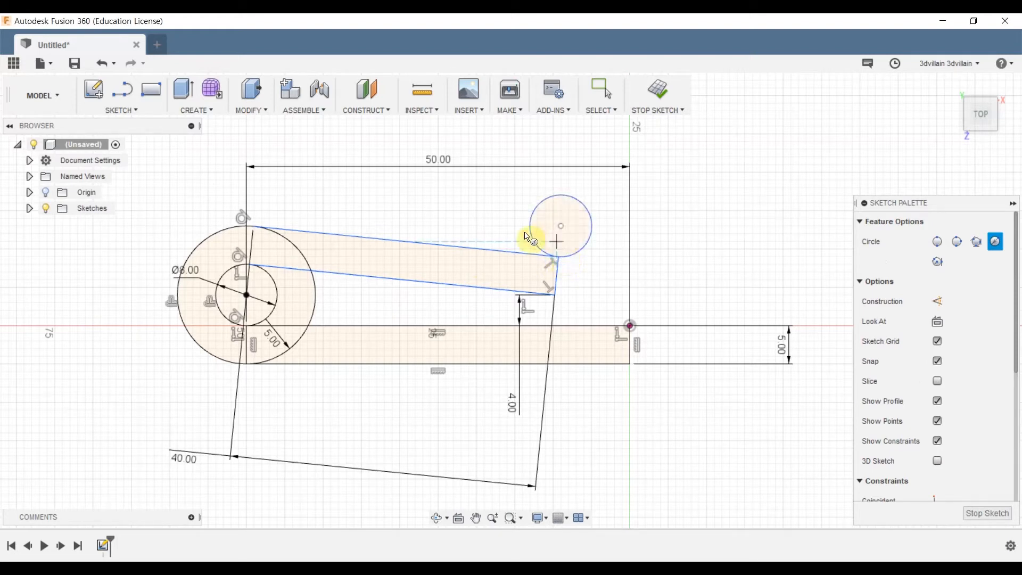
key(Escape)
Dimension the diameter of the circle at the arm's free end to 6 mm.
scroll(564, 227, up, 2)
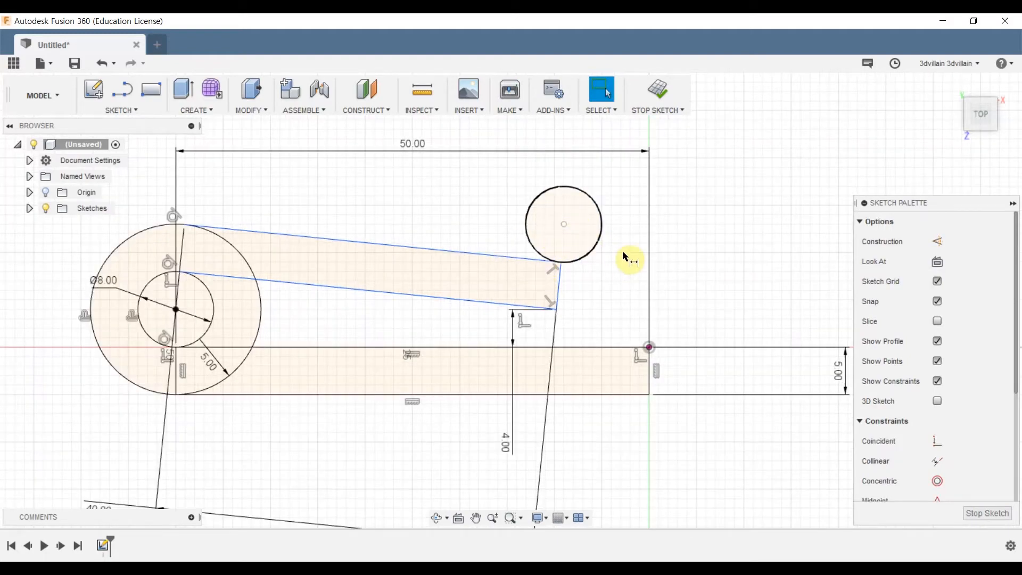
scroll(613, 246, up, 2)
click(567, 183)
click(468, 180)
text(6)
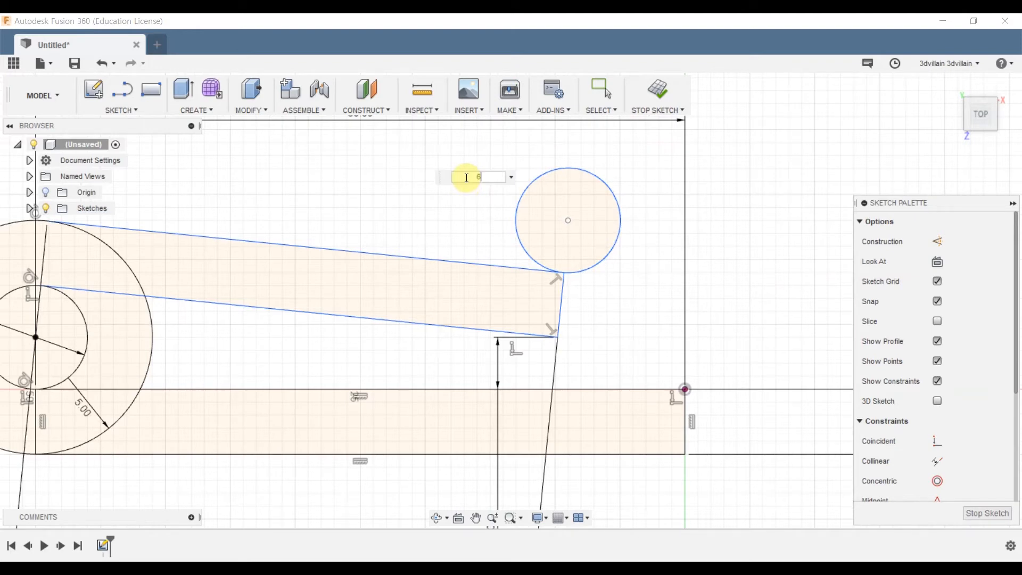
key(Return)
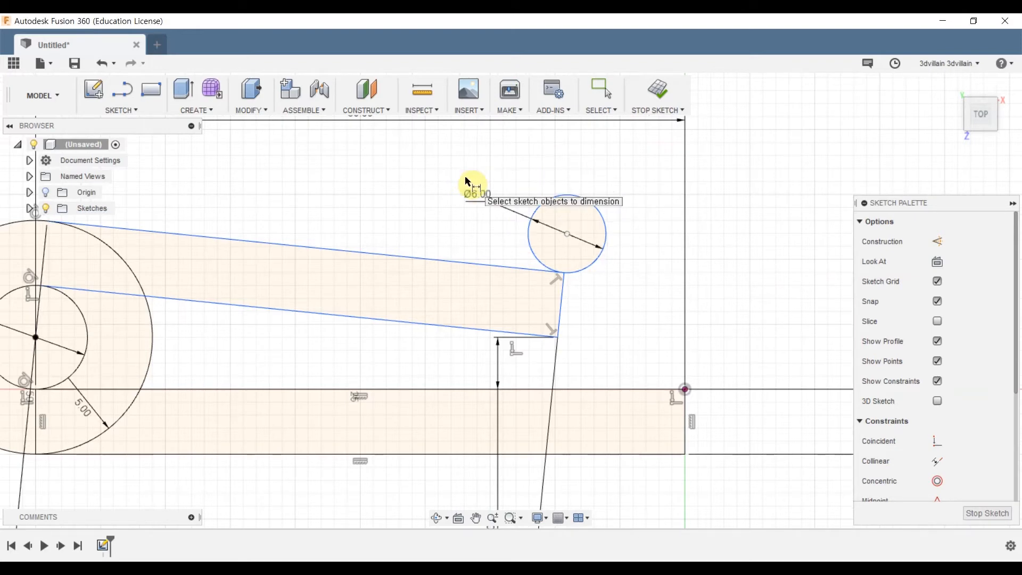
Offset the 6 mm circle outward by 5 mm.
key(o)
click(584, 270)
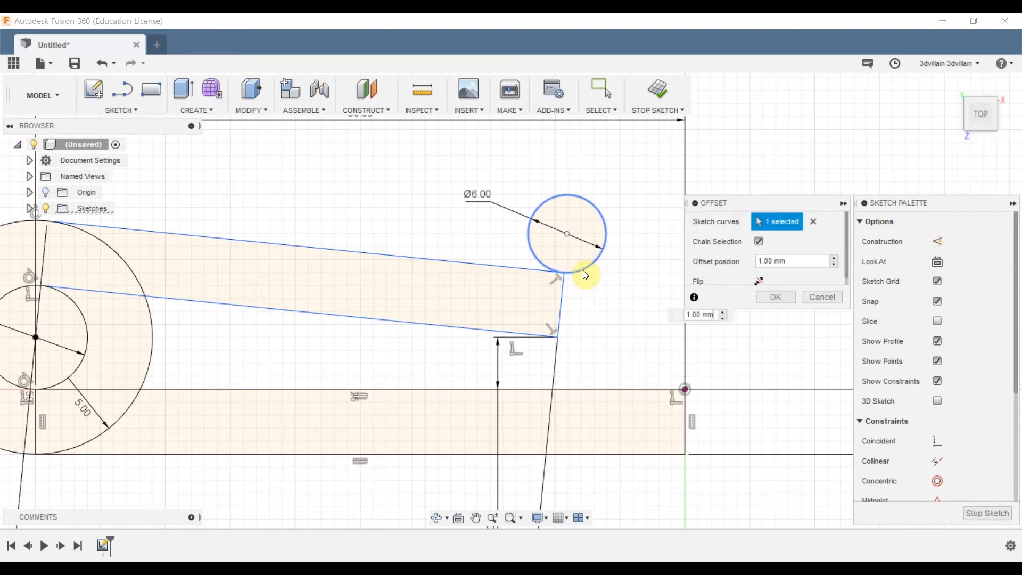
text(5)
key(Return)
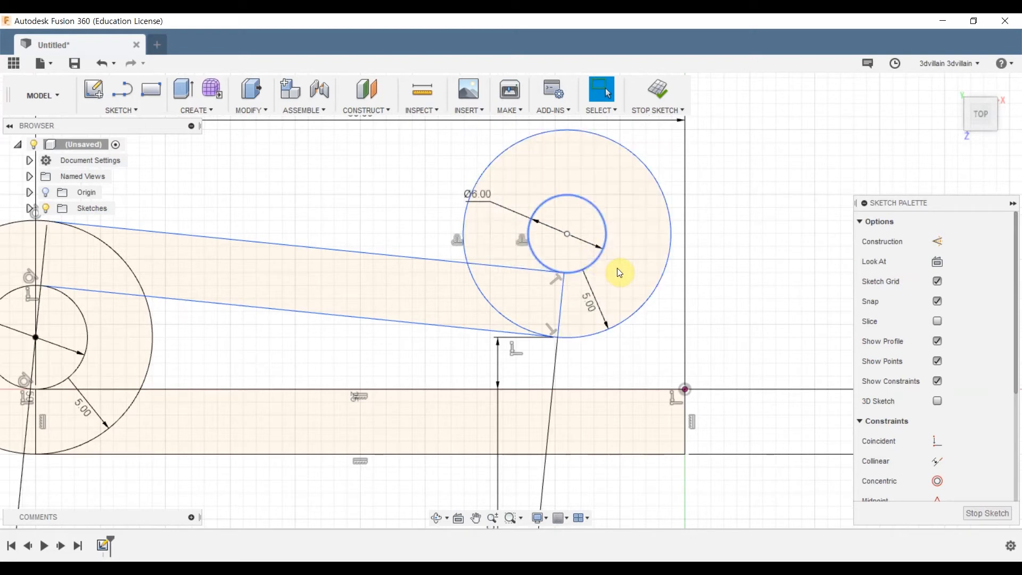
Make the 6 mm circle tangent to the arm's upper line.
drag(618, 268, 610, 256)
click(518, 267)
shift+click(582, 276)
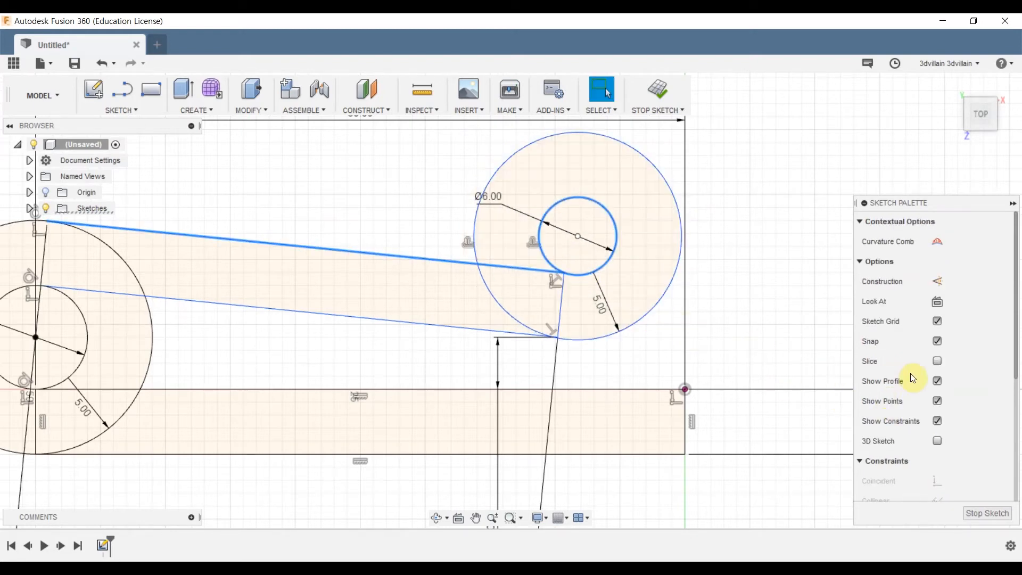
scroll(960, 430, down, 5)
click(934, 429)
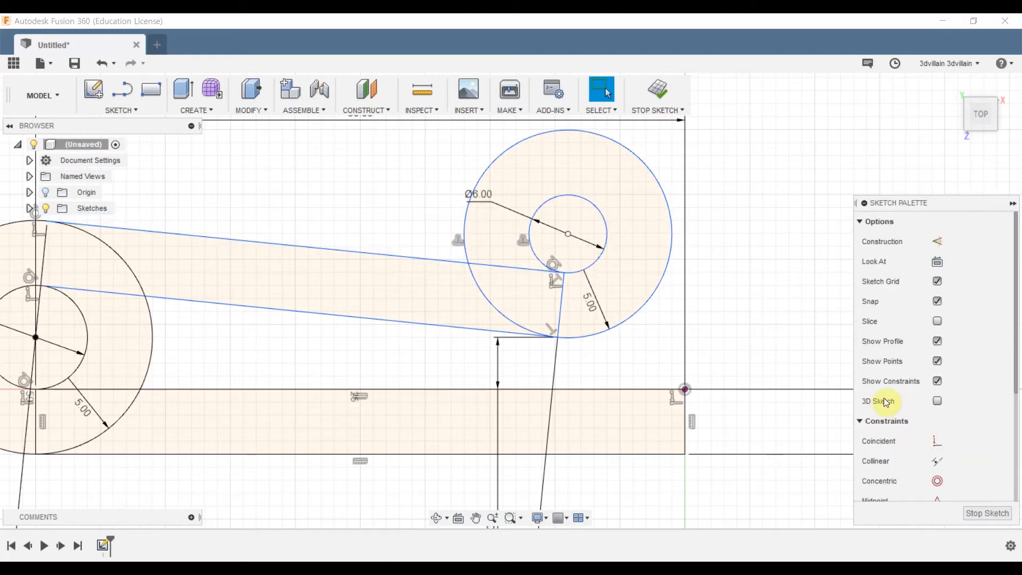
Sketch a line from the outer circle at the arm's free end to its center, about 31 degrees above horizontal.
click(122, 89)
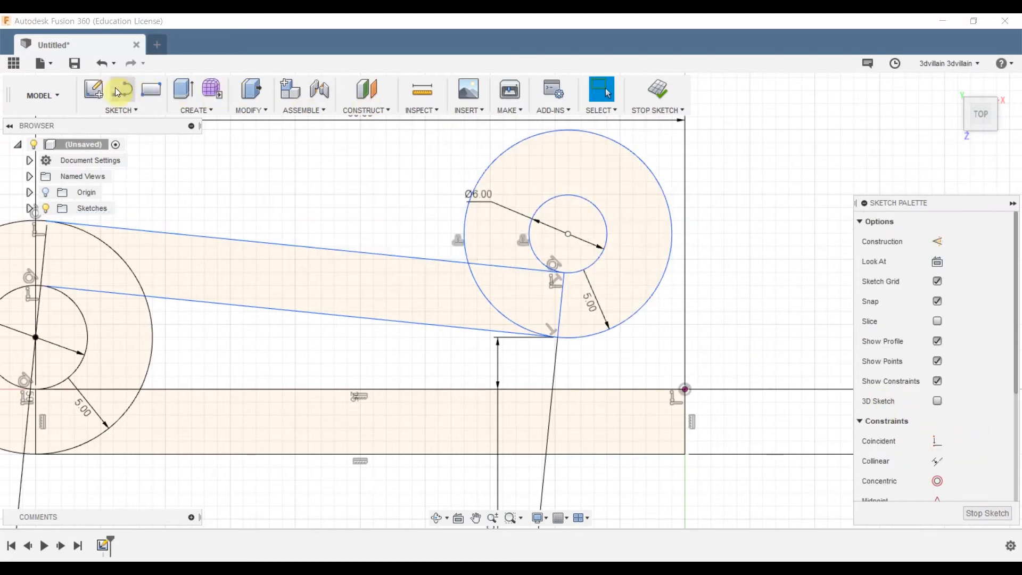
click(658, 182)
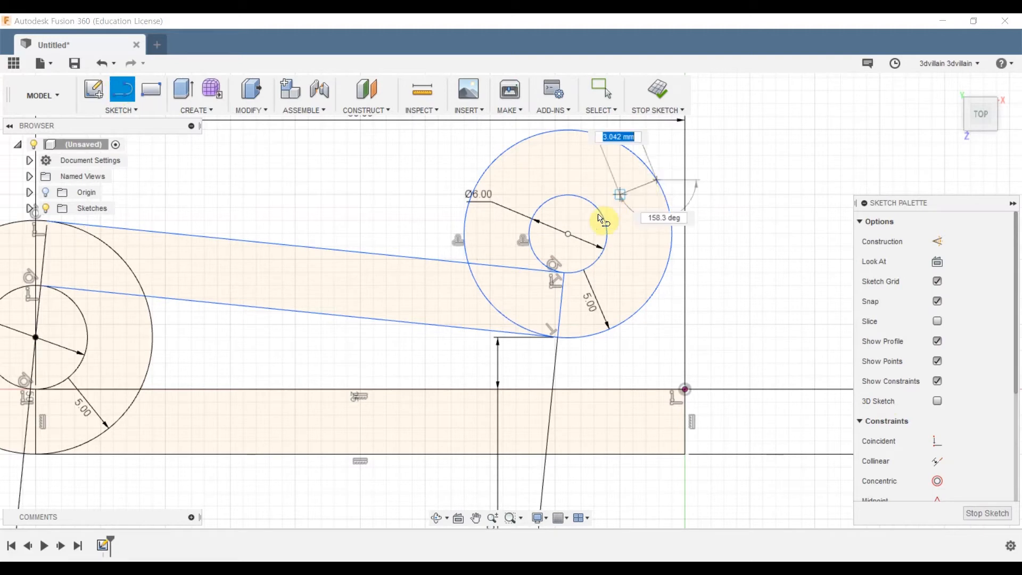
click(569, 234)
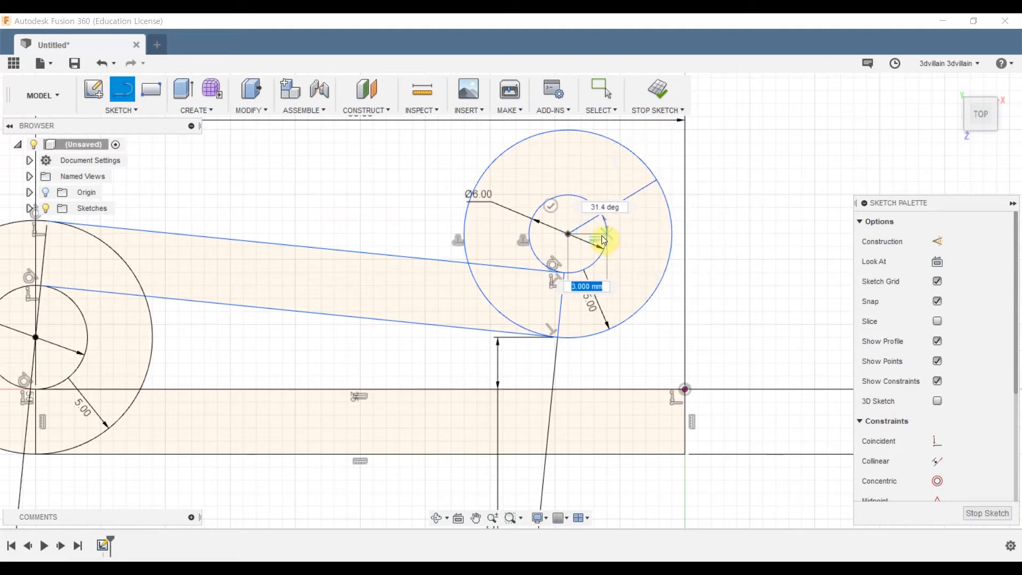
key(Escape)
Dimension the angle between the new radial line and the arm's short end line to 120 degrees.
key(d)
click(623, 209)
click(560, 298)
click(619, 286)
text(12)
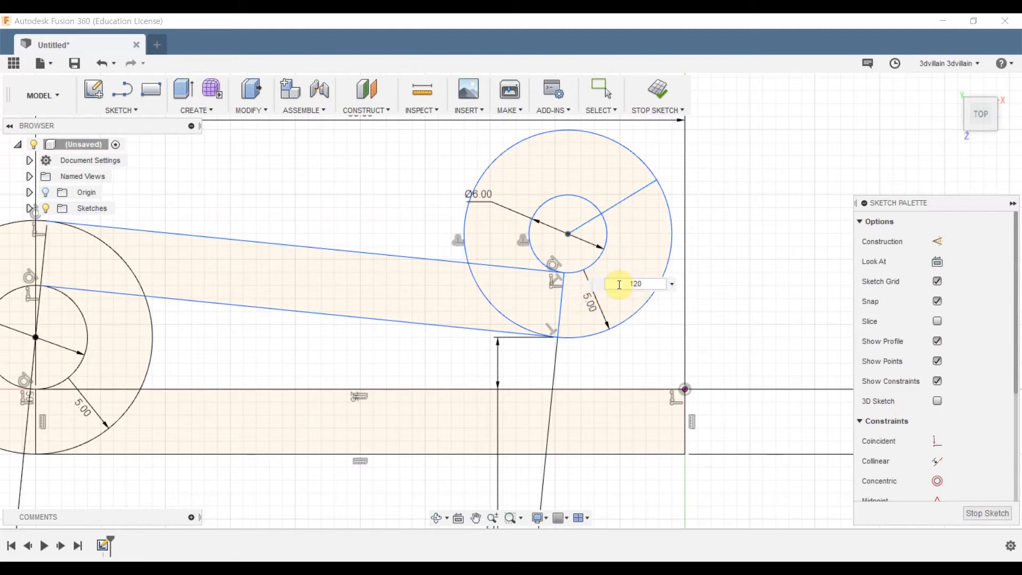
text(0)
key(Return)
scroll(631, 301, up, 1)
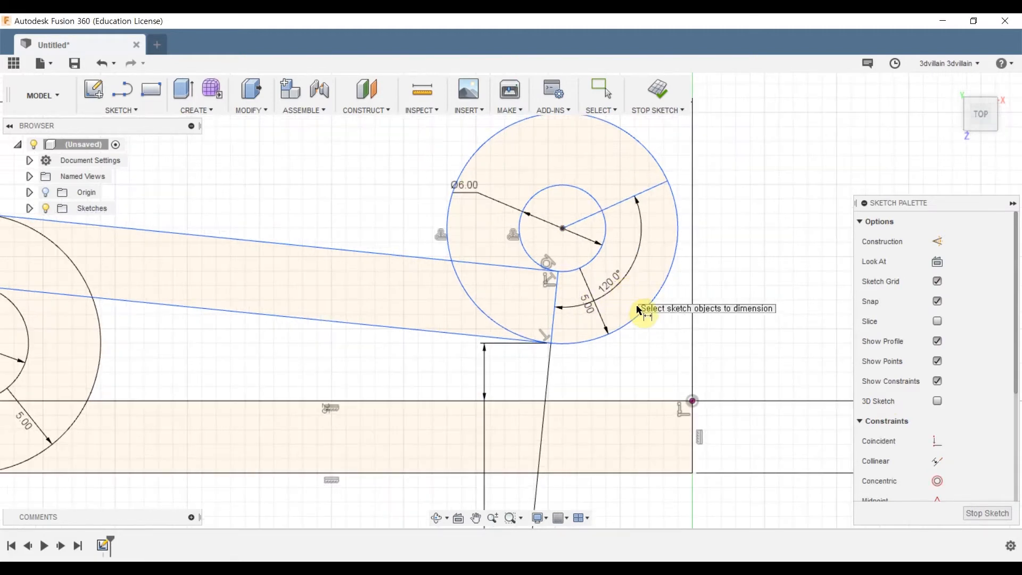
scroll(711, 327, down, 2)
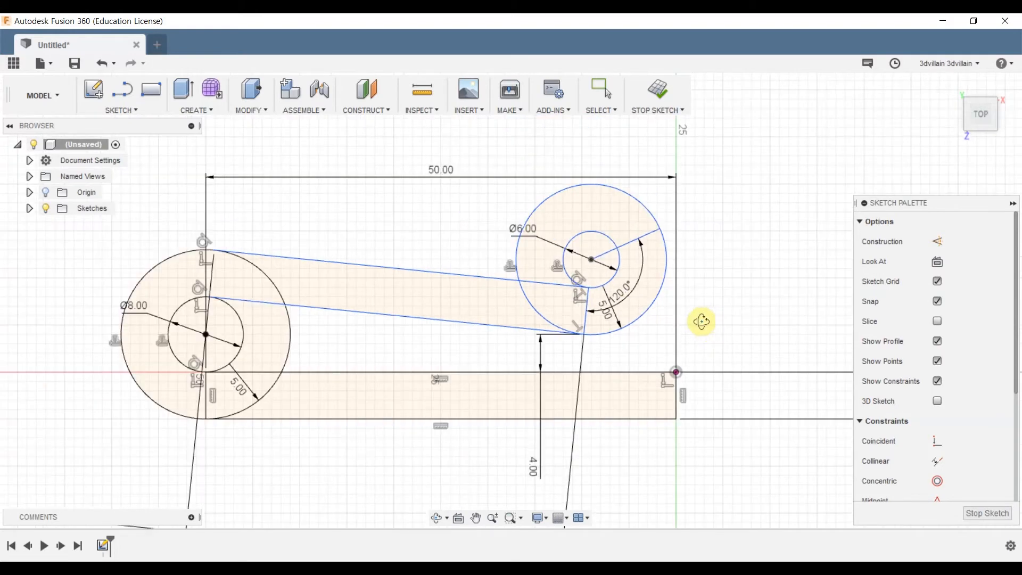
drag(992, 128, 989, 130)
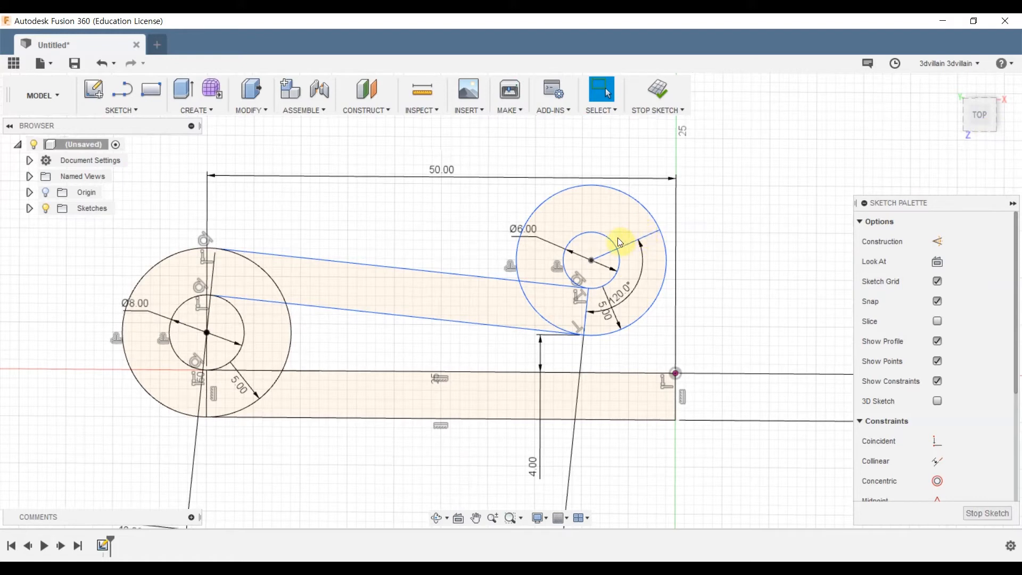
click(632, 246)
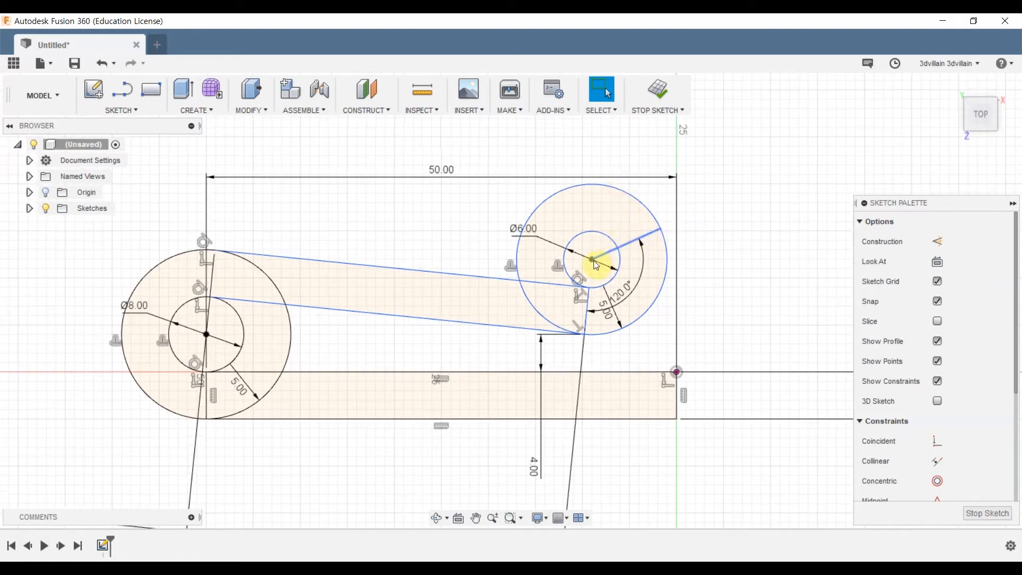
click(621, 254)
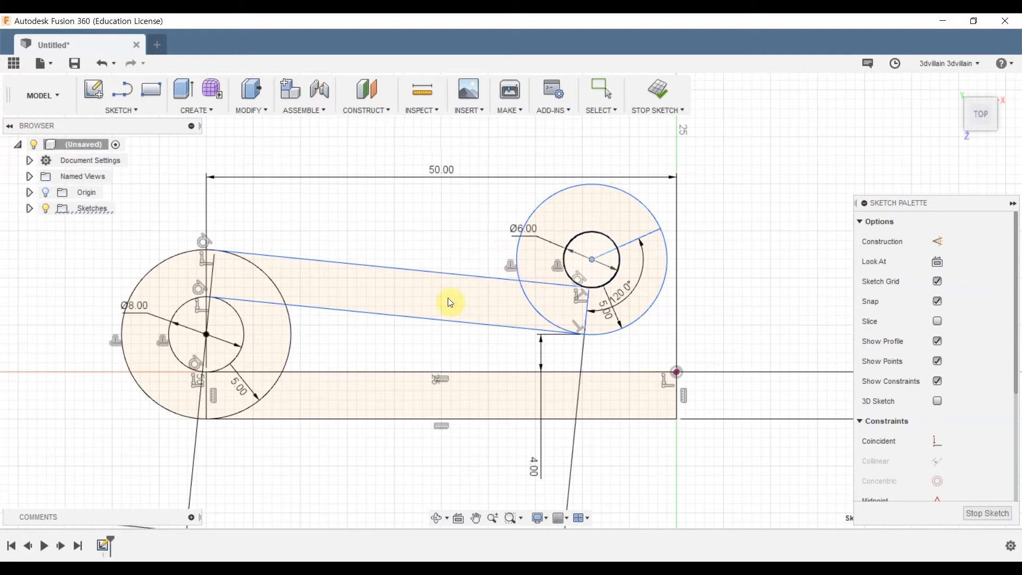
key(Escape)
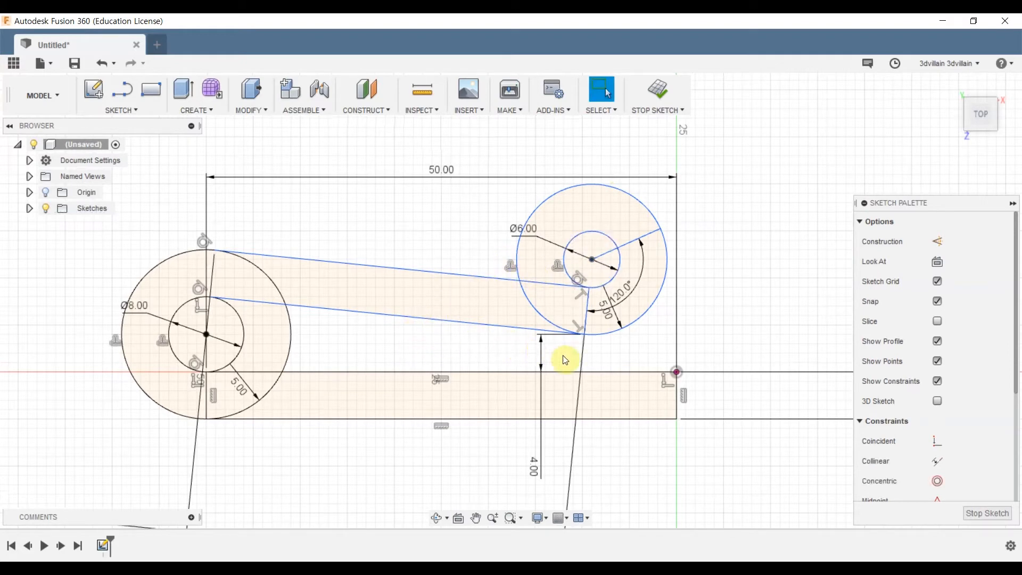
Create a rectangular pattern of the whole clip profile in one direction along the base bar, with quantity 2 and distance 65 mm.
click(121, 110)
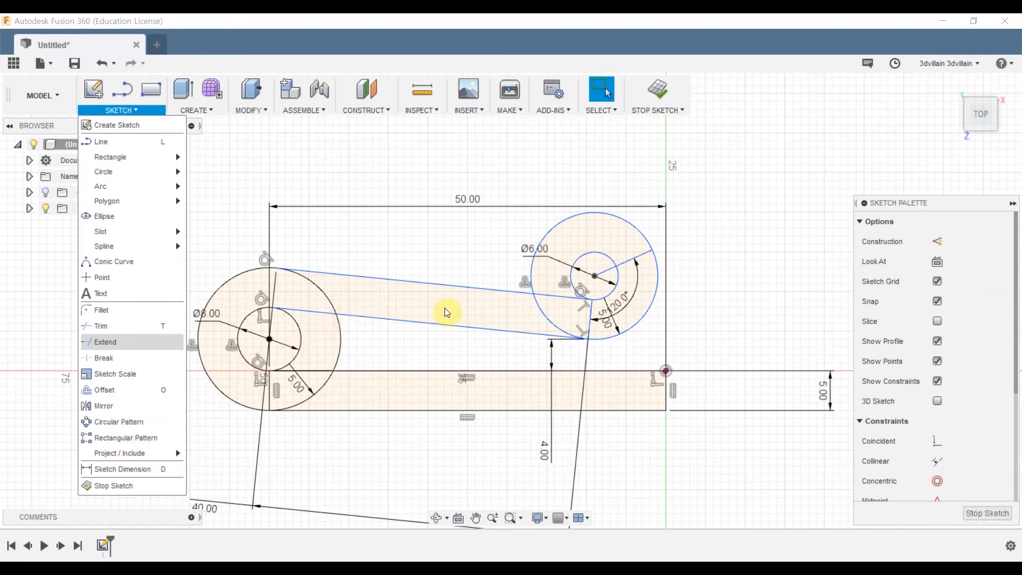
mouse_move(150, 151)
mouse_down()
mouse_move(245, 235)
mouse_move(686, 487)
mouse_up()
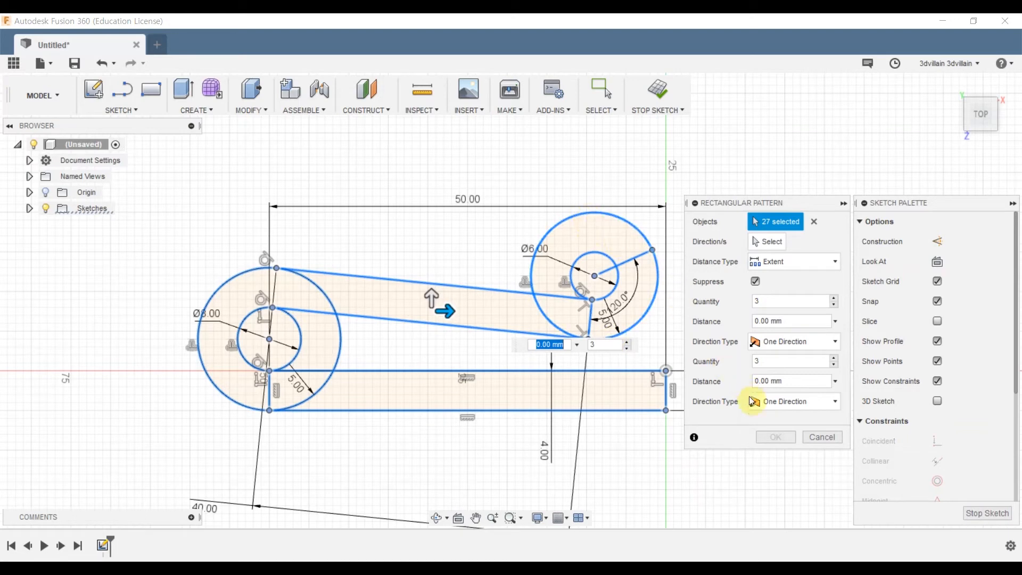
click(591, 345)
text(2)
key(Tab)
drag(451, 317, 567, 319)
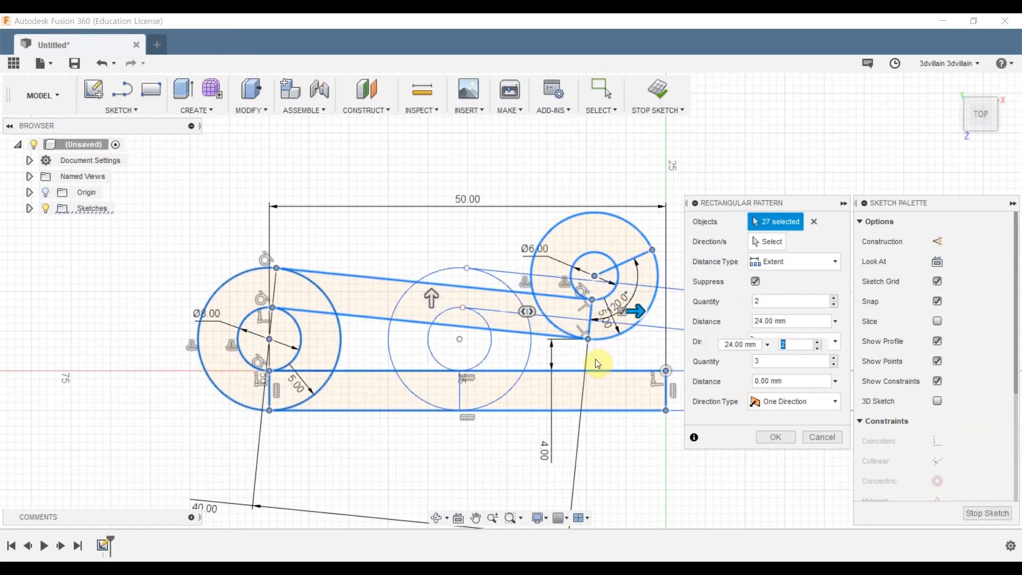
scroll(595, 362, up, 2)
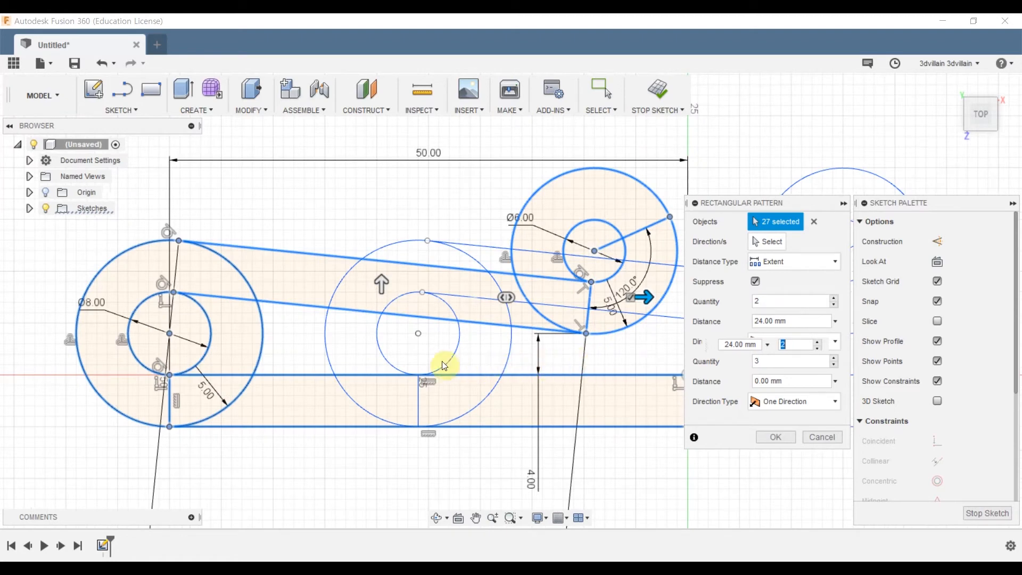
scroll(463, 342, down, 5)
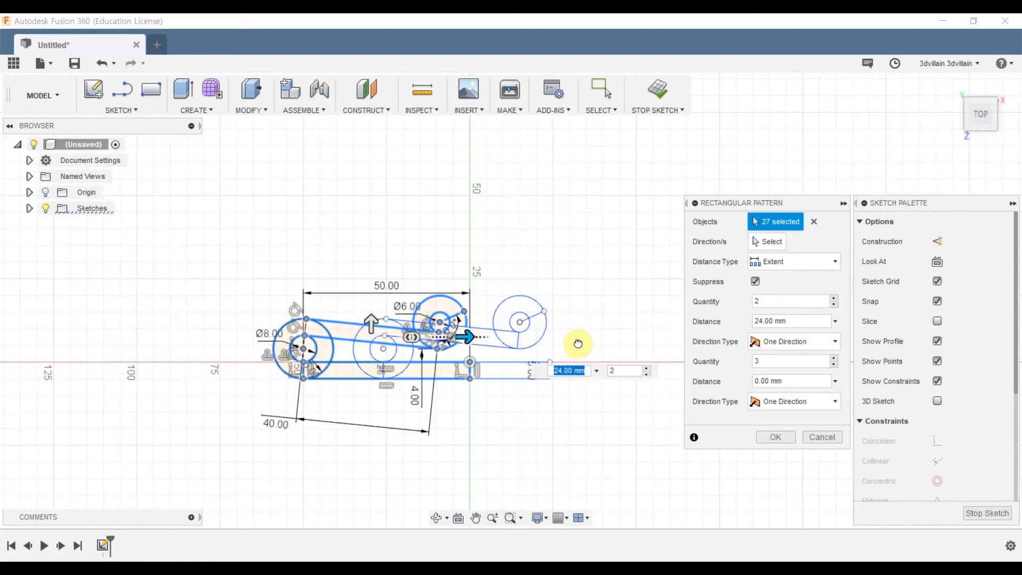
drag(465, 341, 595, 342)
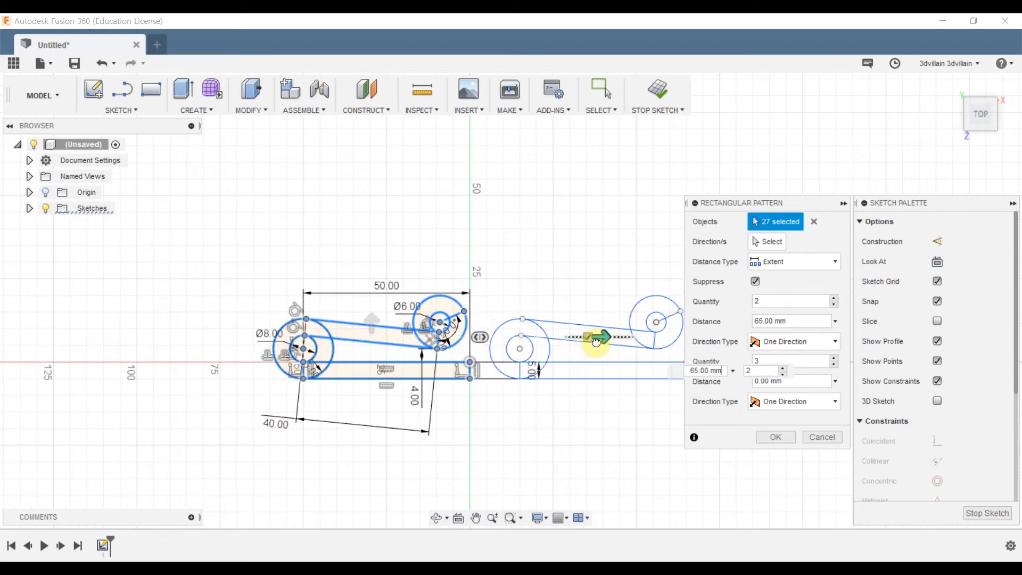
drag(597, 342, 596, 342)
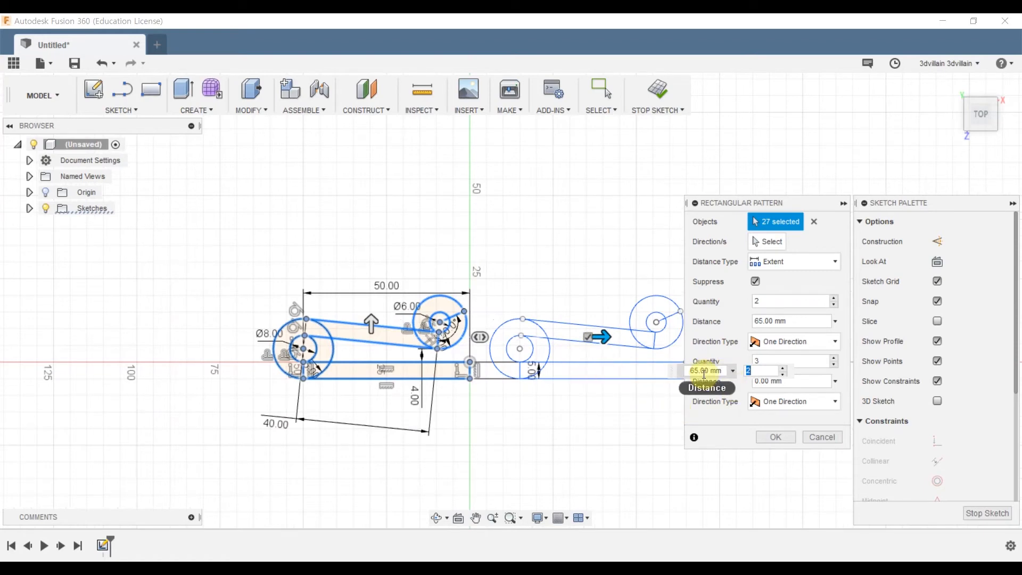
click(775, 437)
scroll(530, 367, down, 1)
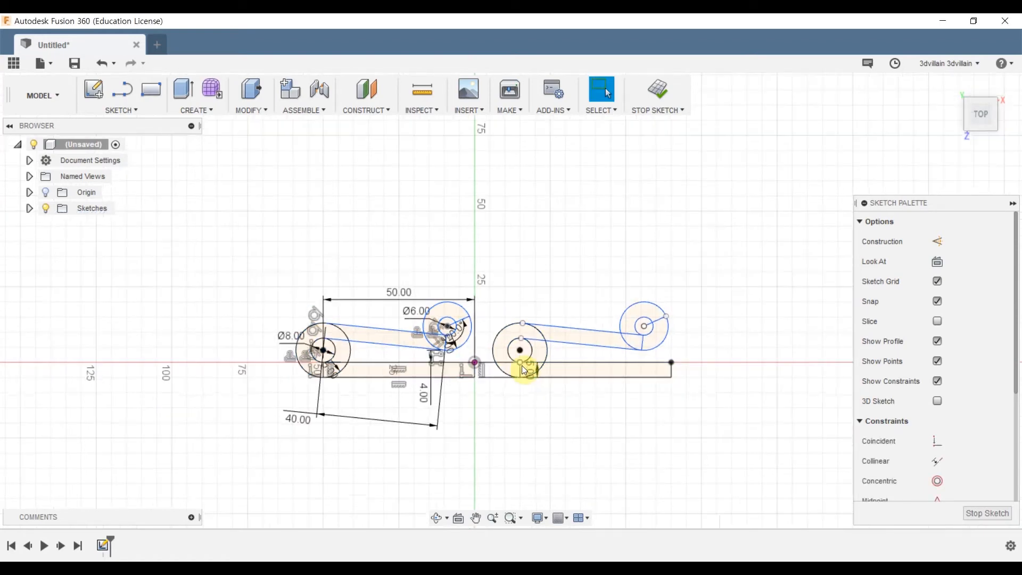
Sketch a two-point rectangle filling the gap between the base bars of the two clip profiles.
scroll(522, 365, up, 3)
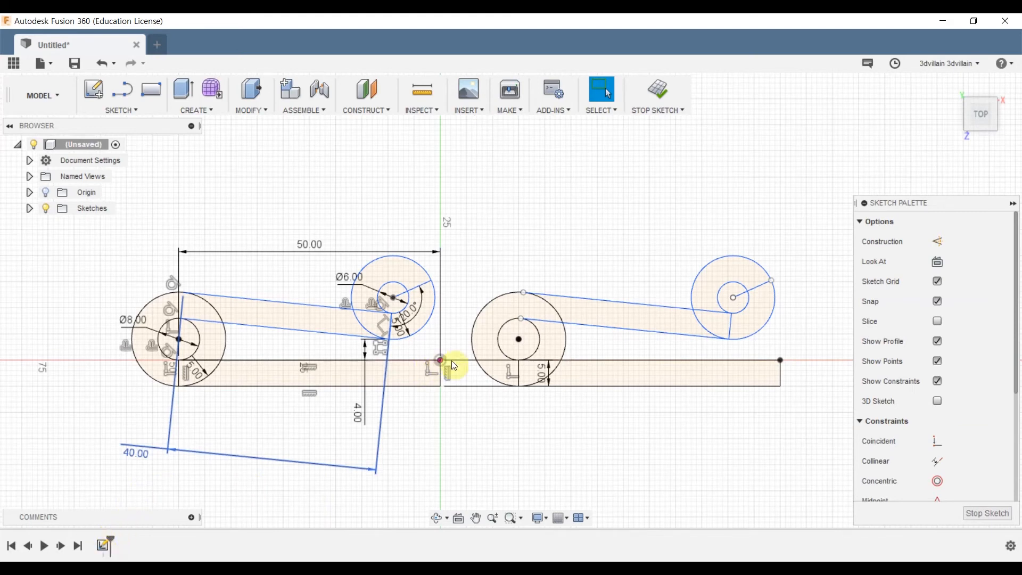
click(149, 89)
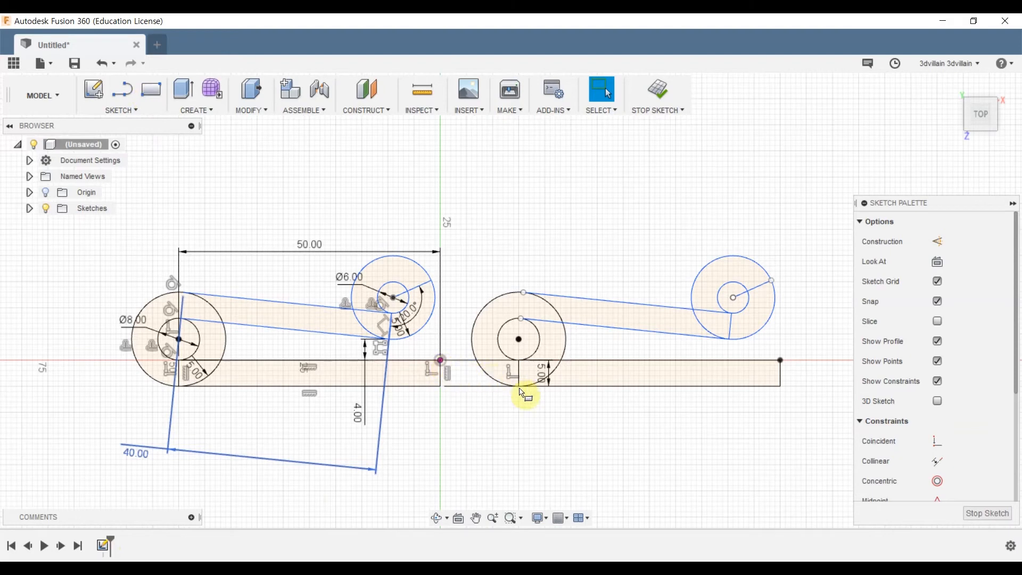
key(r)
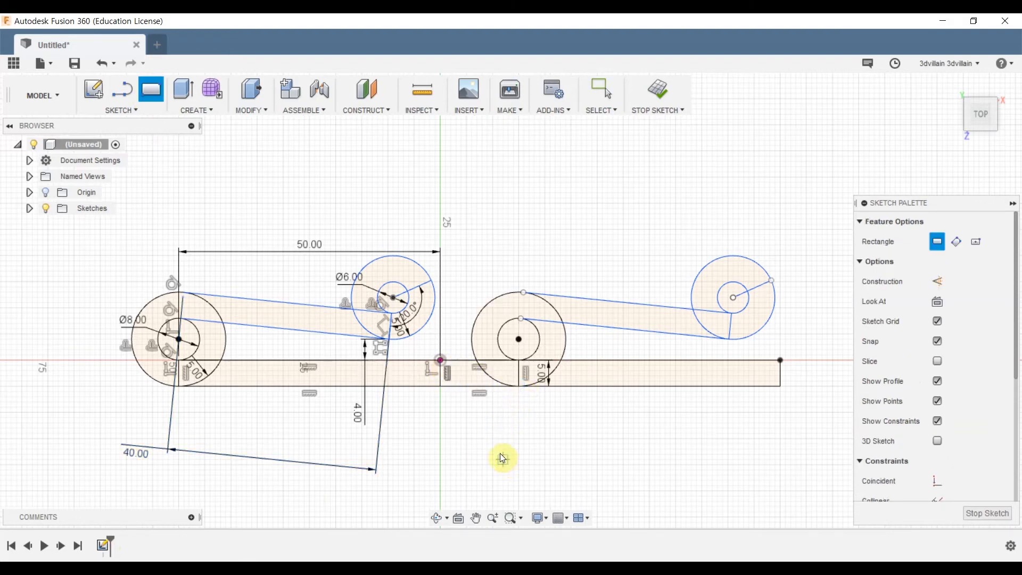
key(Escape)
right_click(575, 422)
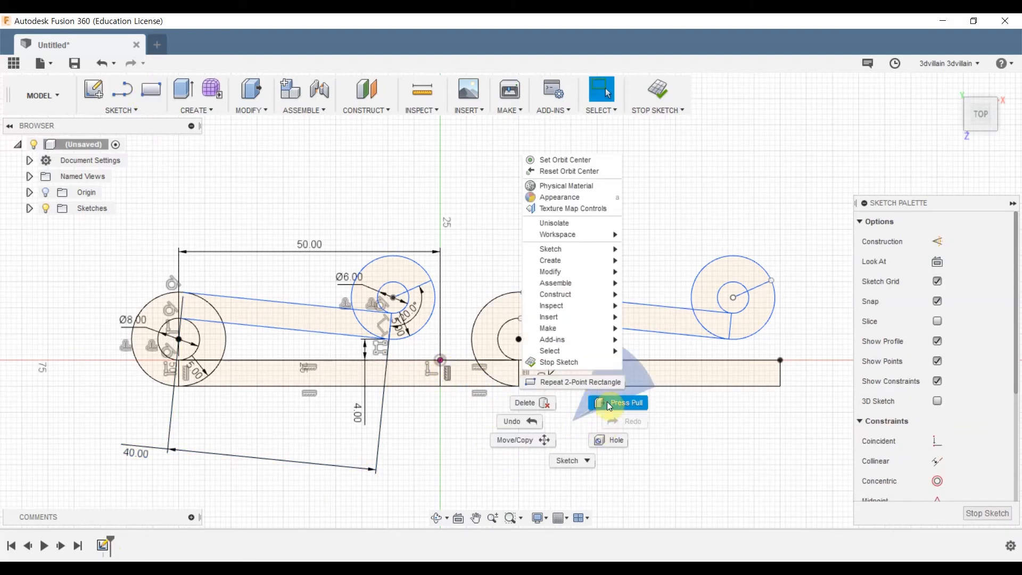
click(608, 404)
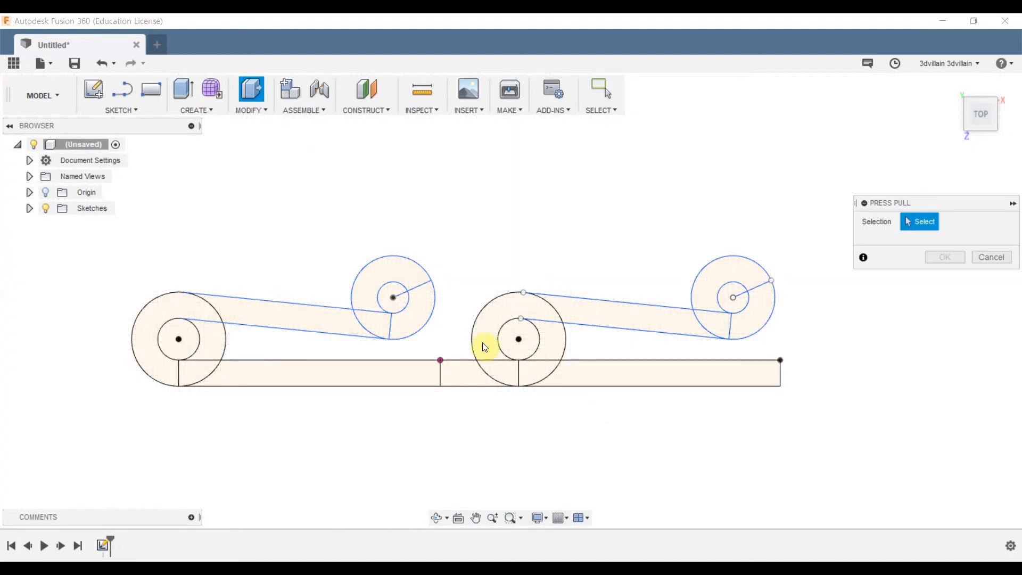
key(Escape)
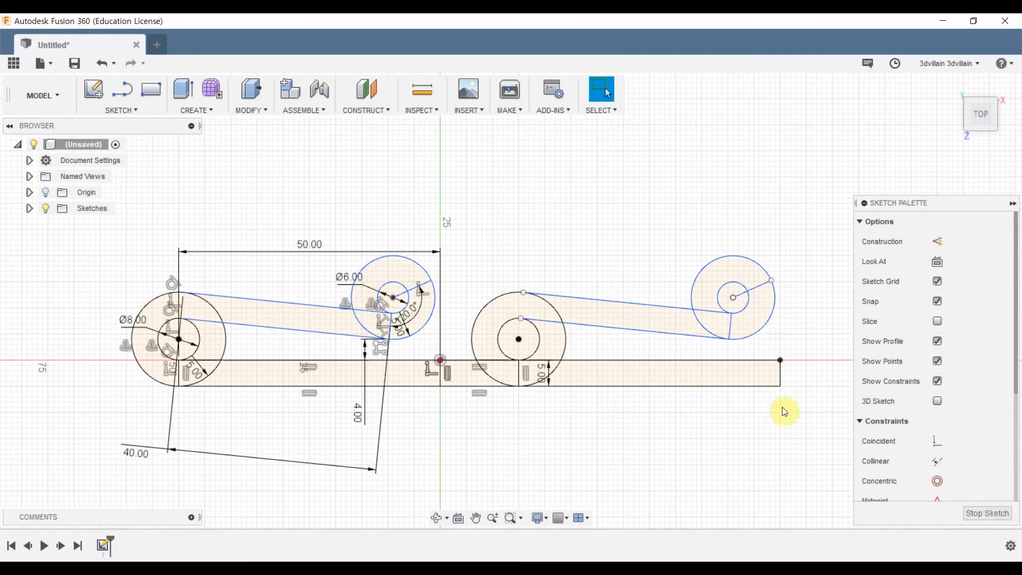
Sketch a circle about 10 mm in diameter below the second base bar's free end, touching its lower corner and tangent to its lower edge.
scroll(787, 413, up, 1)
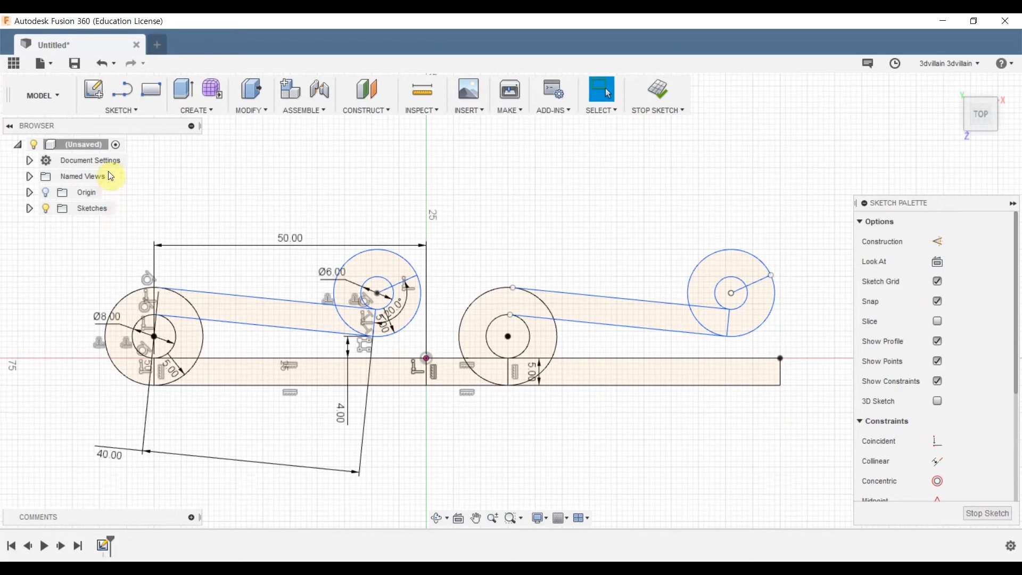
key(c)
click(630, 428)
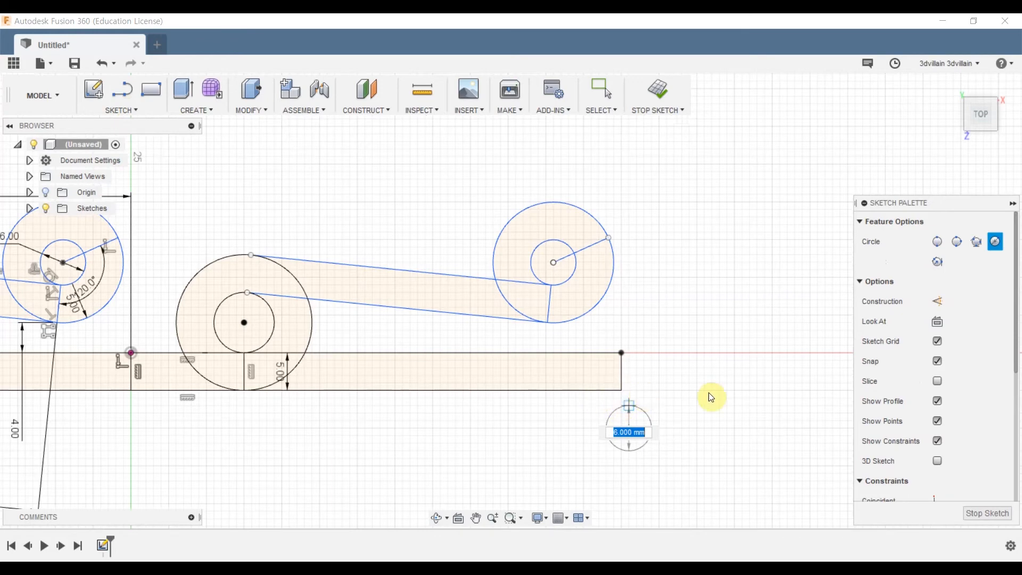
key(Return)
key(Escape)
scroll(909, 434, down, 5)
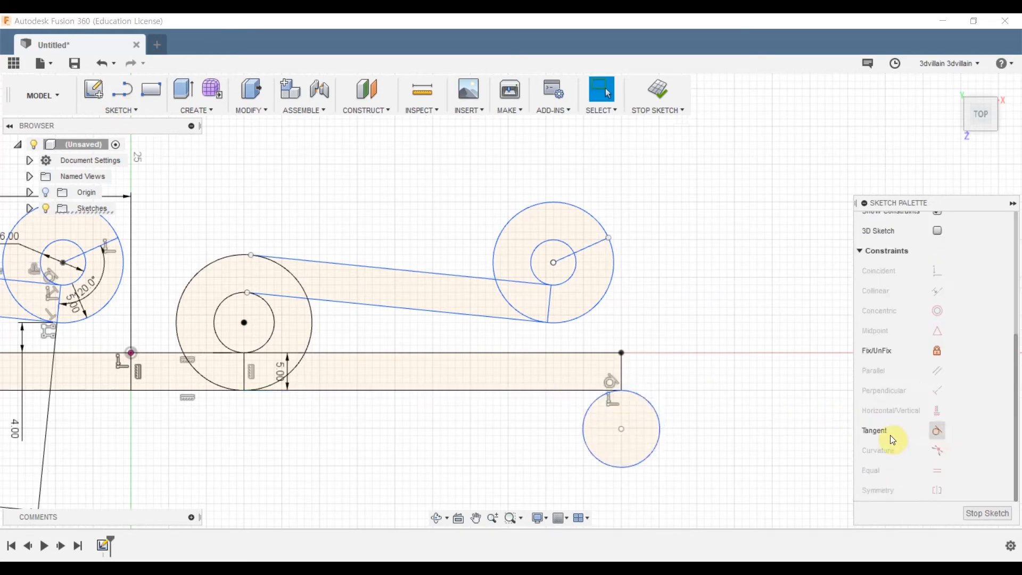
Dimension the diameter of the circle below the base bar's free end to 10 mm.
click(657, 436)
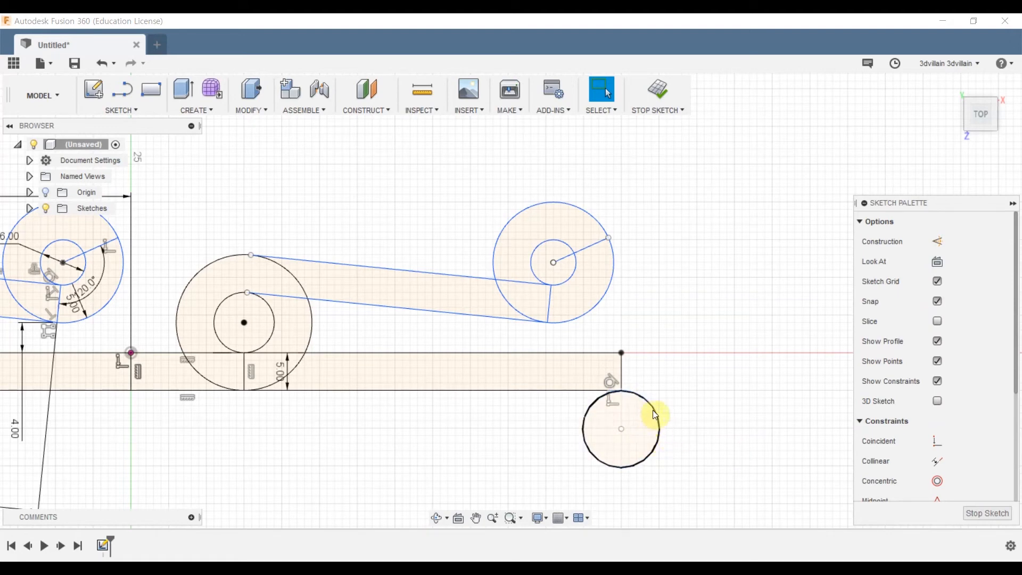
click(661, 415)
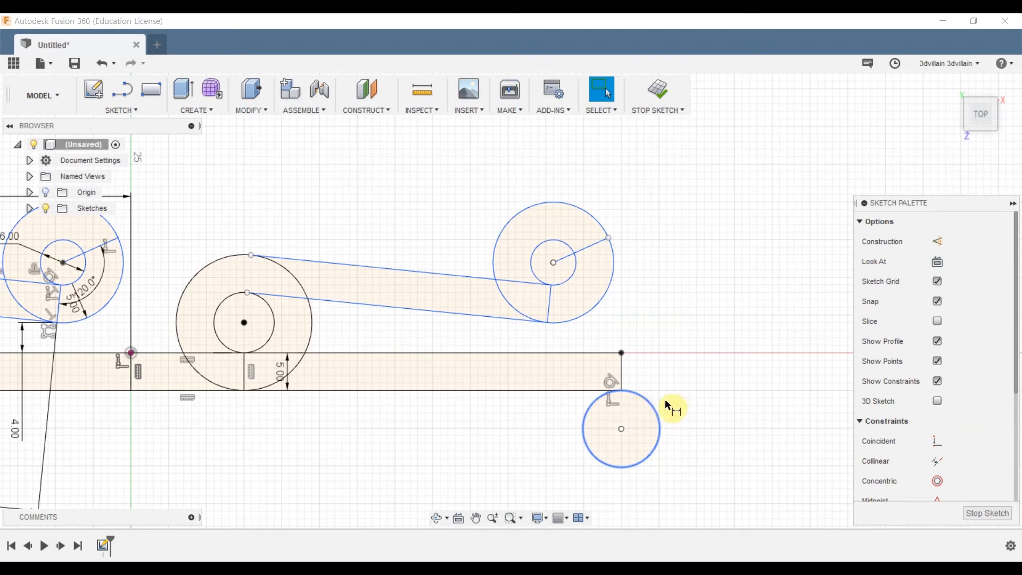
key(d)
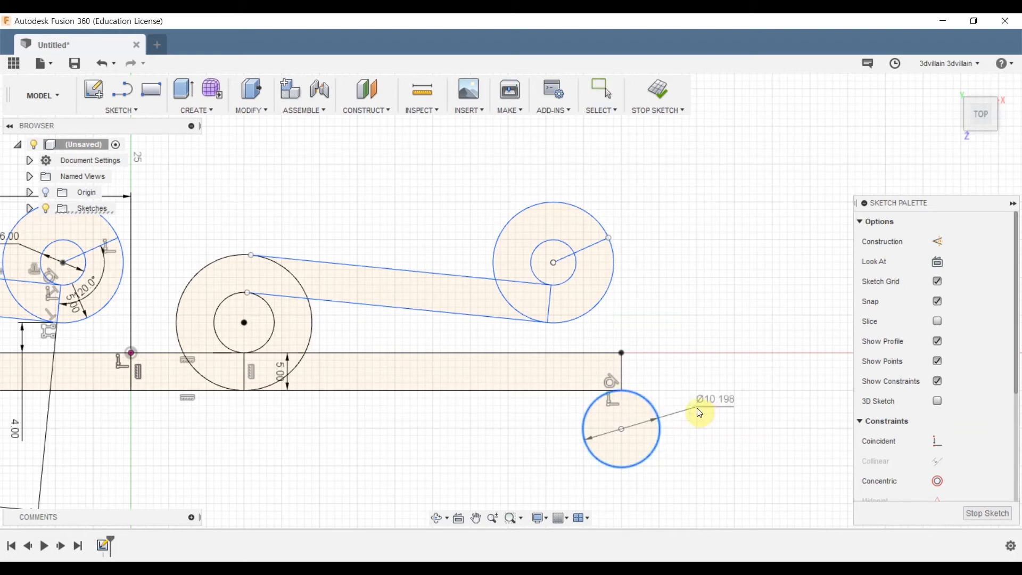
click(698, 409)
text(10)
key(Return)
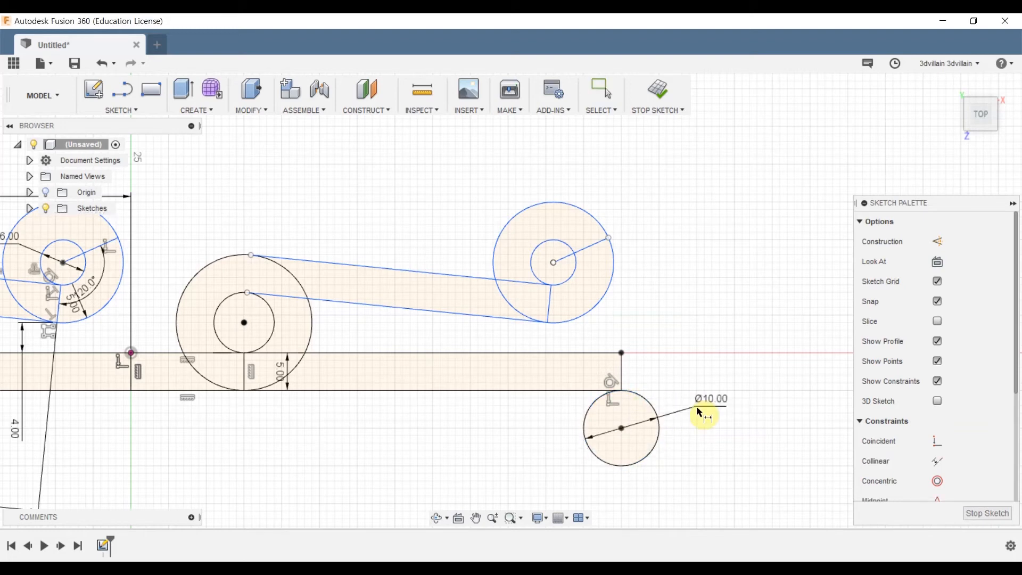
Offset the 10 mm circle outward by 5 mm.
key(o)
click(647, 402)
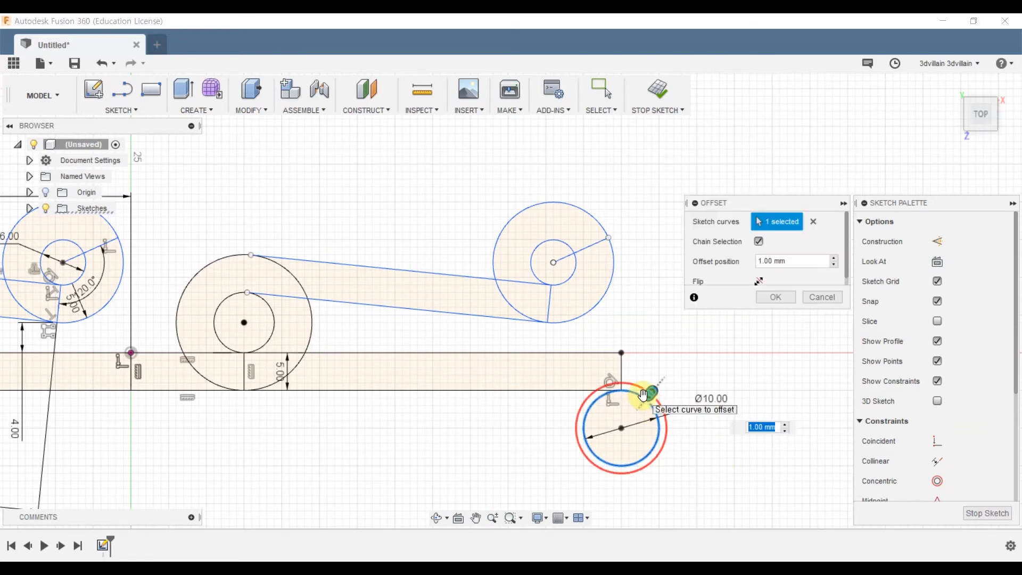
text(5)
key(Return)
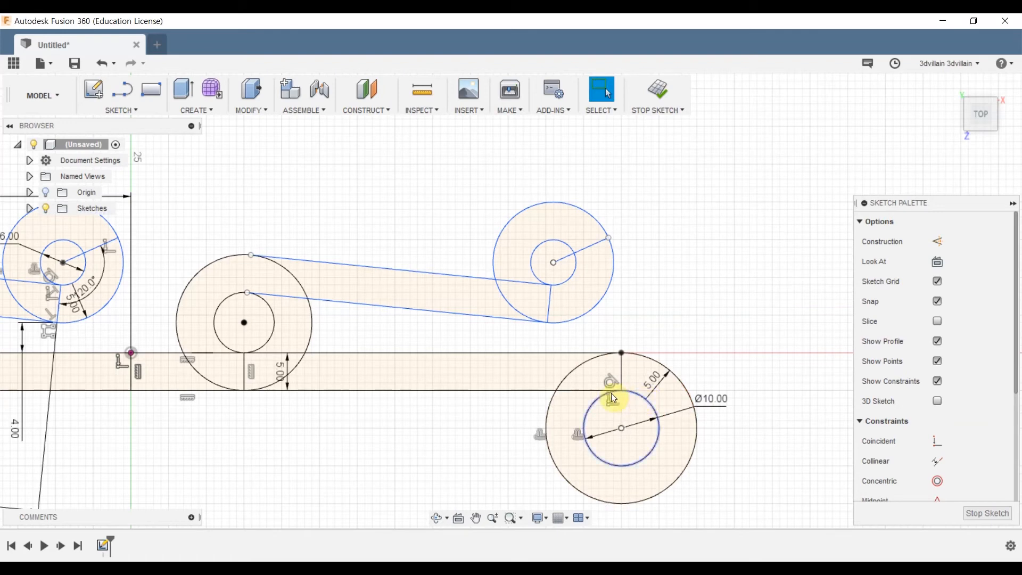
Sketch a three-line arm running from the 10 mm circle's lowest point around to the outer offset circle's lowest point.
click(624, 428)
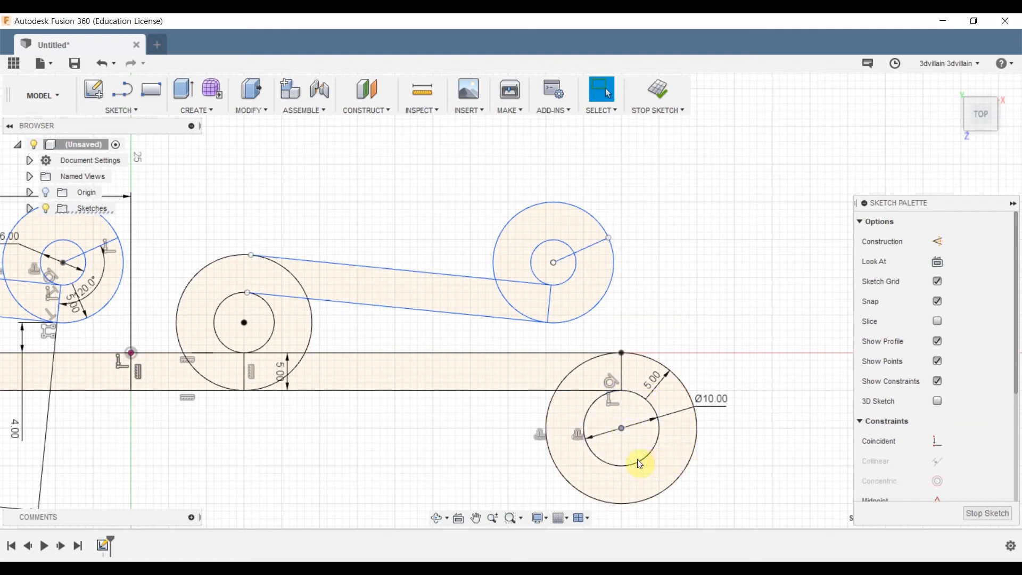
click(118, 106)
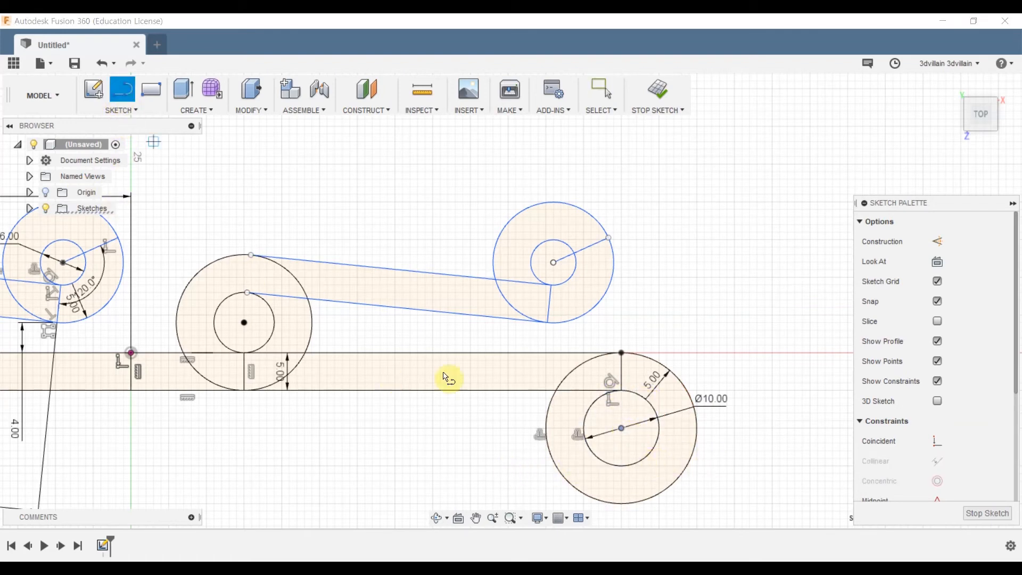
click(622, 466)
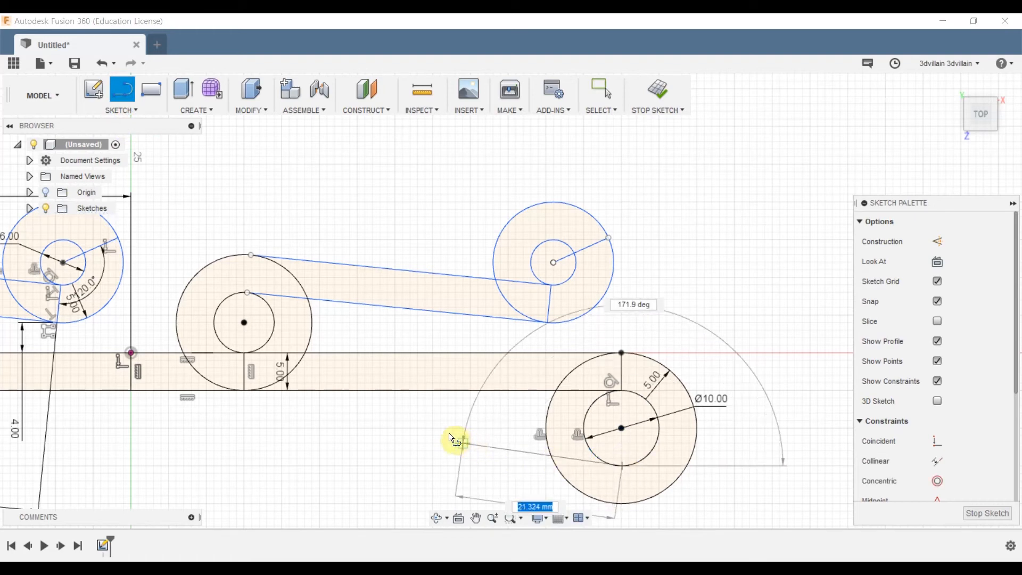
click(449, 443)
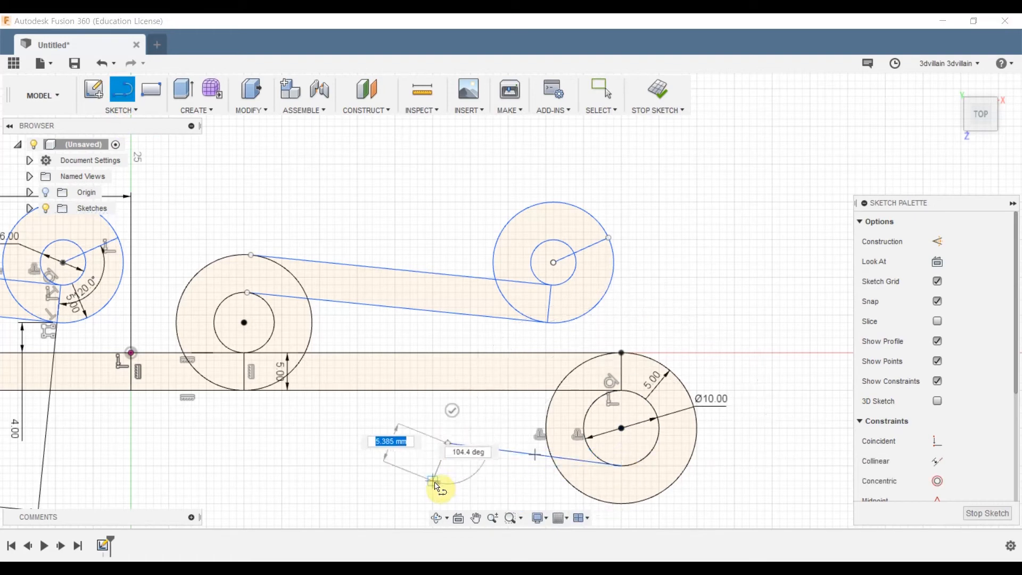
click(441, 486)
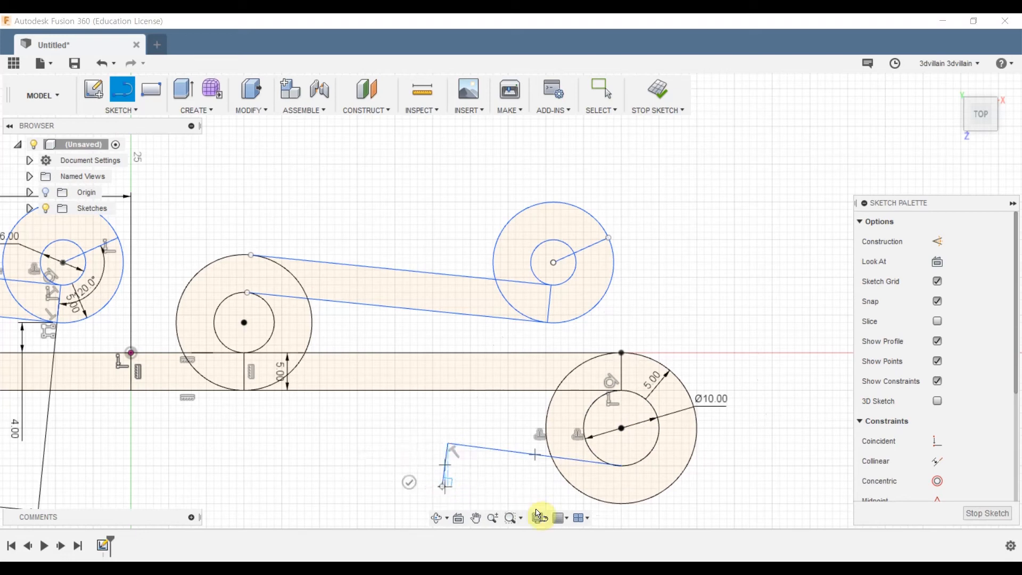
click(624, 507)
key(Escape)
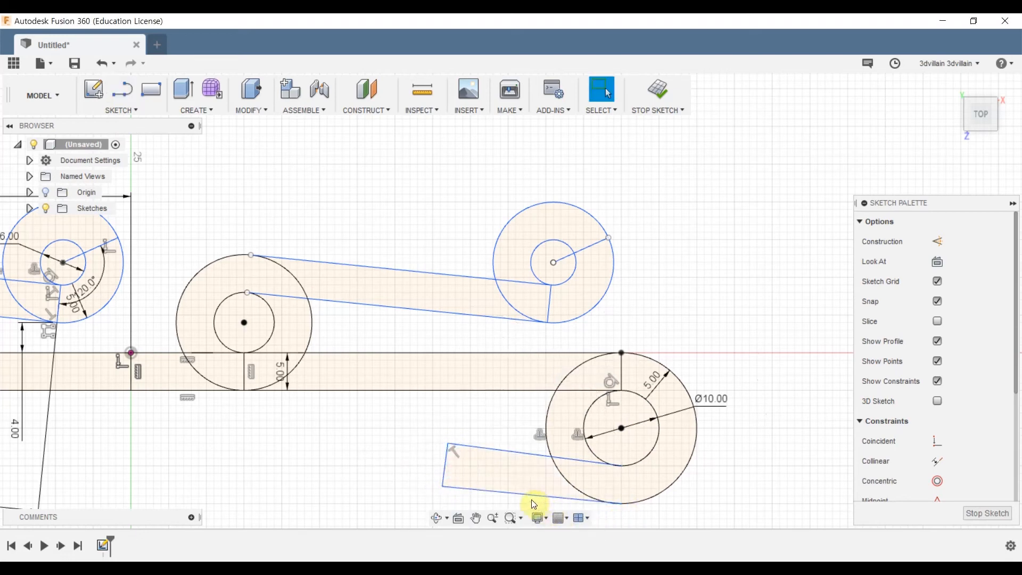
Make the arm's lower edge tangent to the outer circle of the curved end.
click(530, 495)
ctrl+click(644, 501)
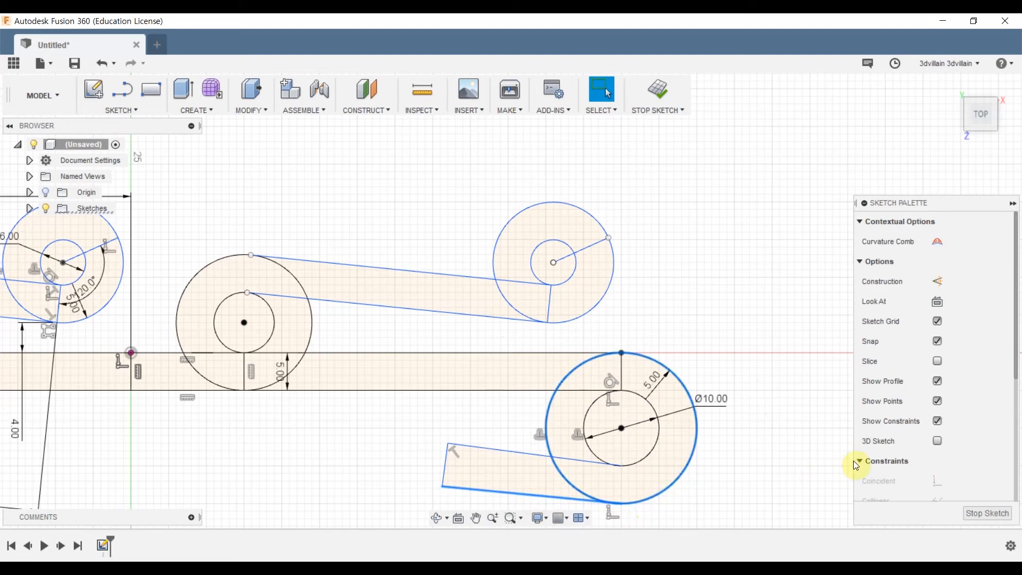
scroll(910, 444, down, 5)
click(939, 483)
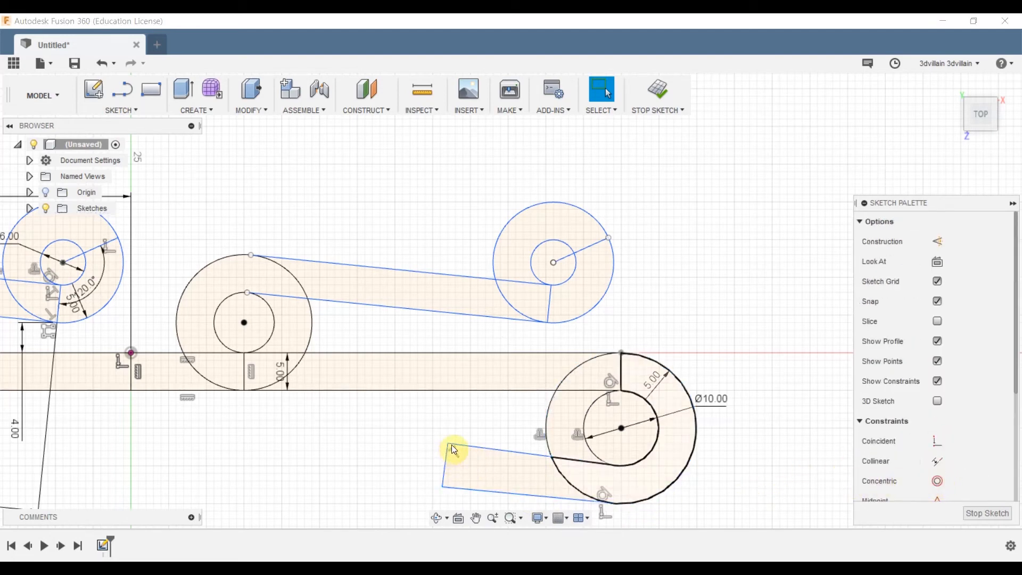
Raise the arm's free upper corner and make its short end line perpendicular to its lower edge.
drag(450, 447, 451, 435)
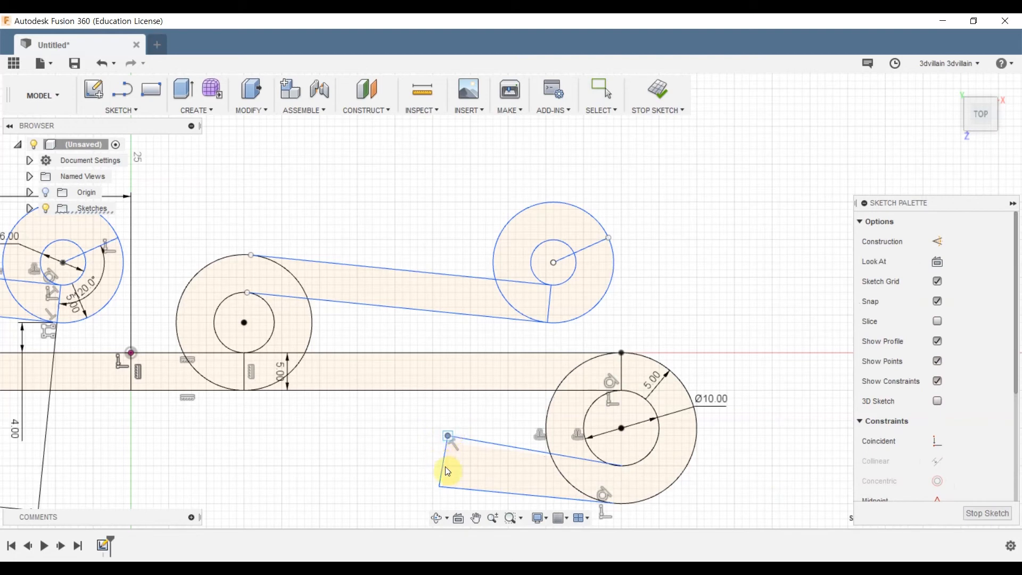
scroll(942, 446, down, 4)
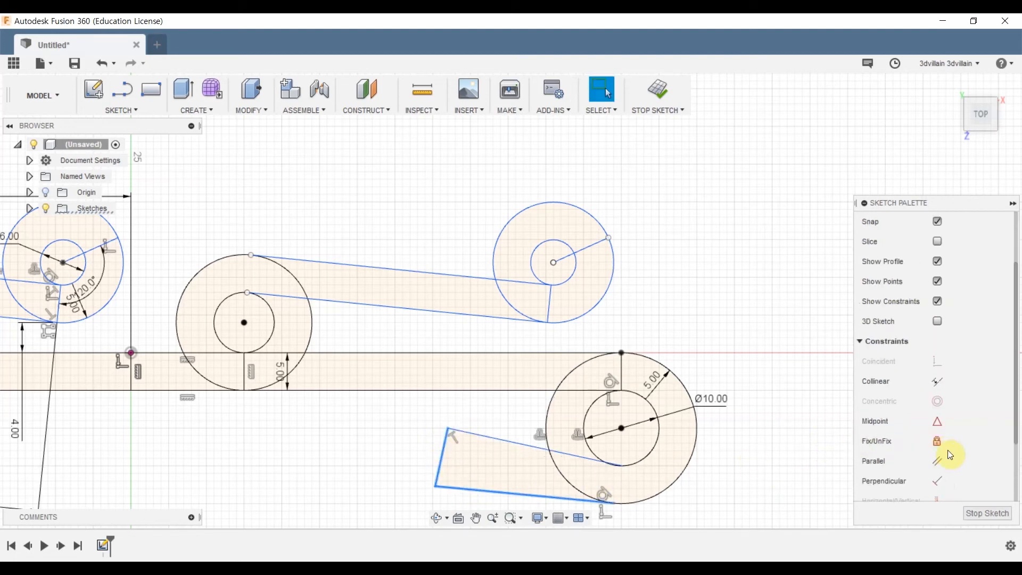
click(938, 391)
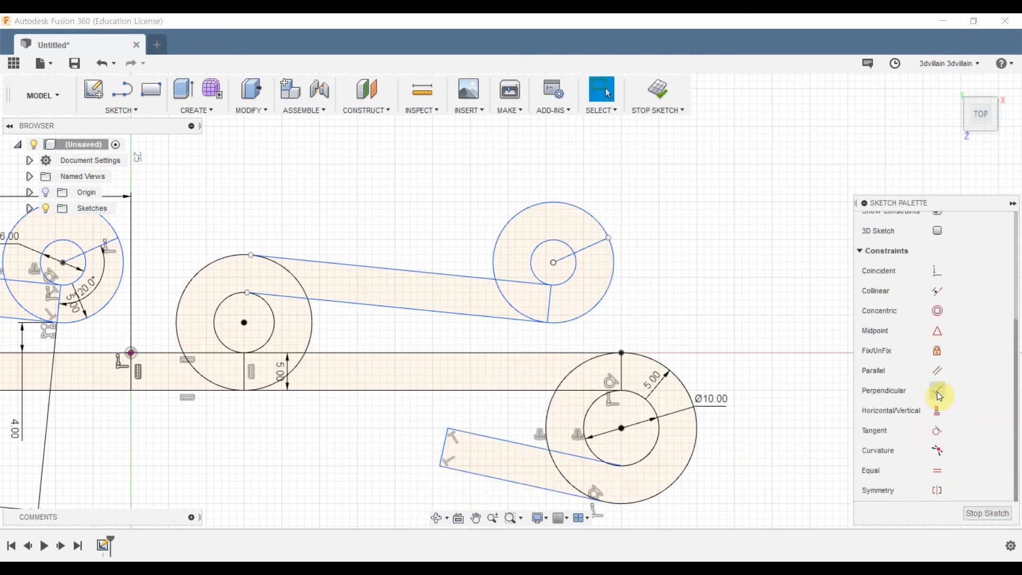
Lengthen the arm and dimension the gap from its upper free corner to the base bar's lower edge as 3 mm.
drag(448, 429, 411, 420)
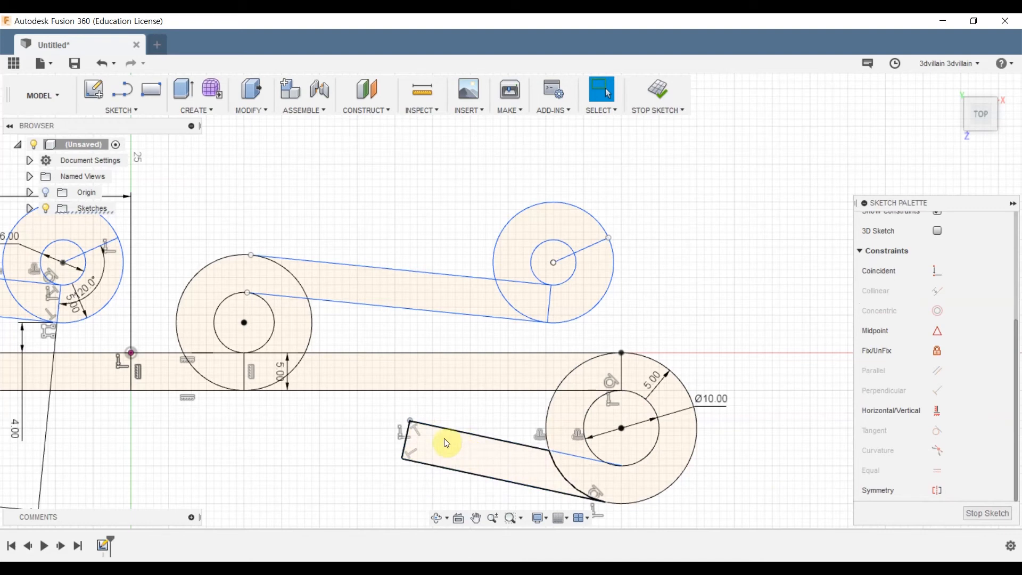
key(d)
click(411, 393)
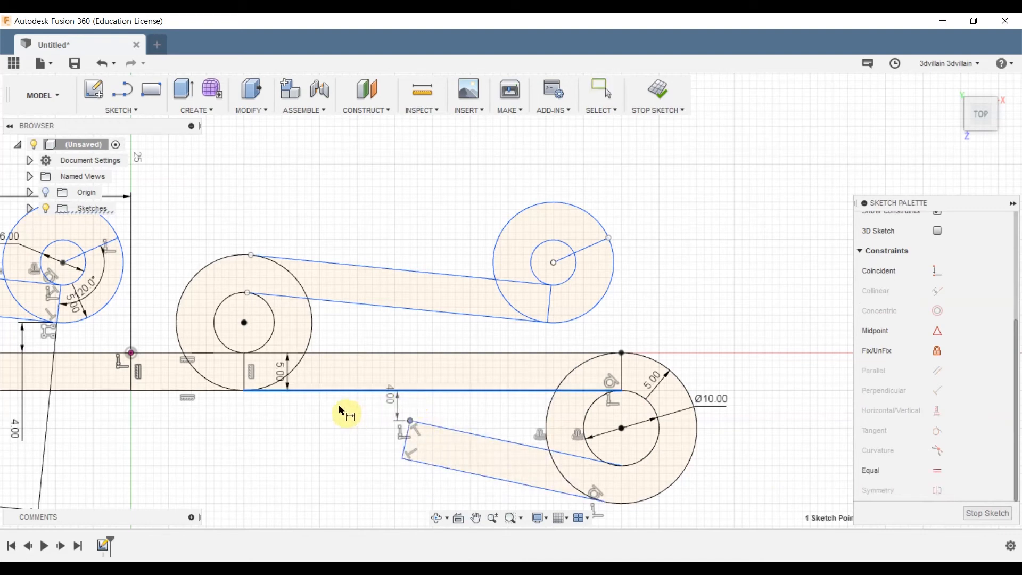
click(339, 405)
text(3)
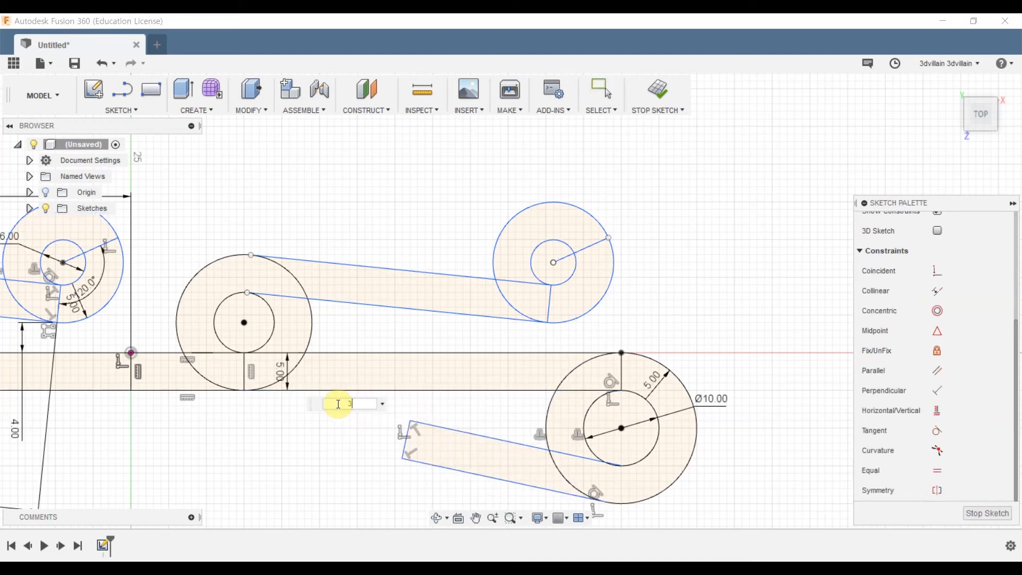
key(Return)
Dimension the length of the arm's upper edge to 20 mm.
click(434, 429)
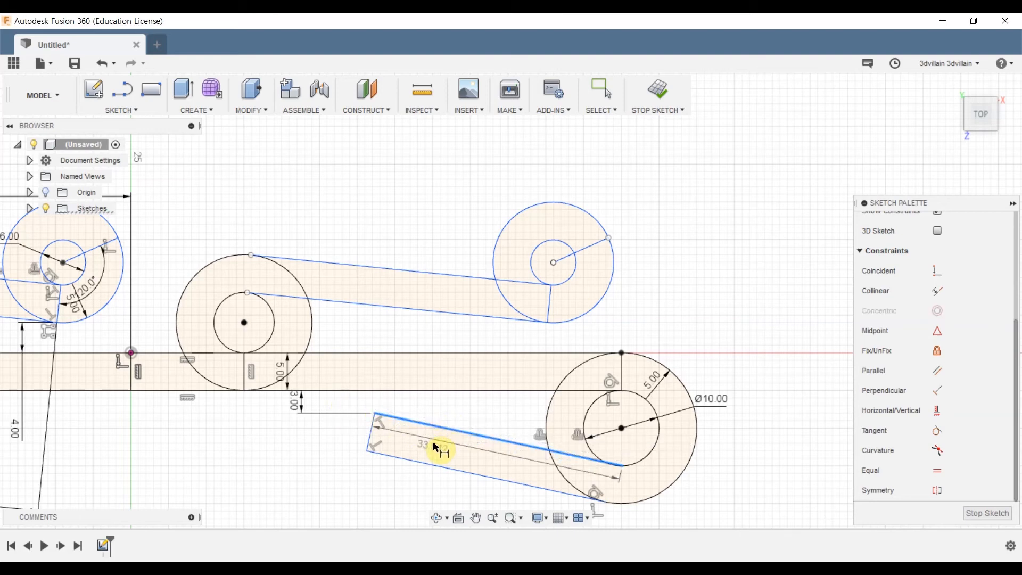
click(435, 451)
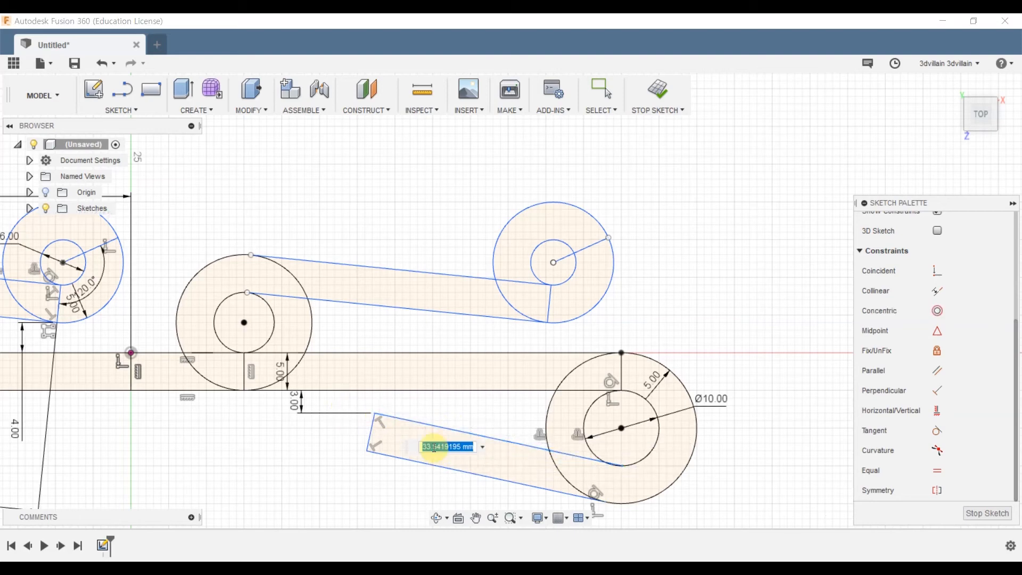
text(20)
key(Return)
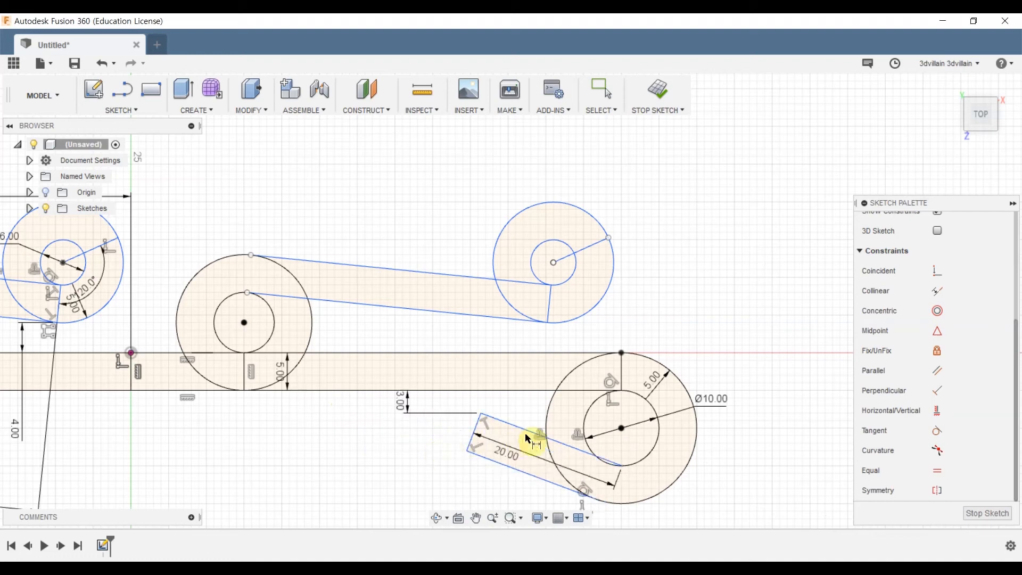
Shift the arm's free end outward and make its upper edge tangent to the 10 mm inner circle.
key(Escape)
drag(466, 459, 443, 446)
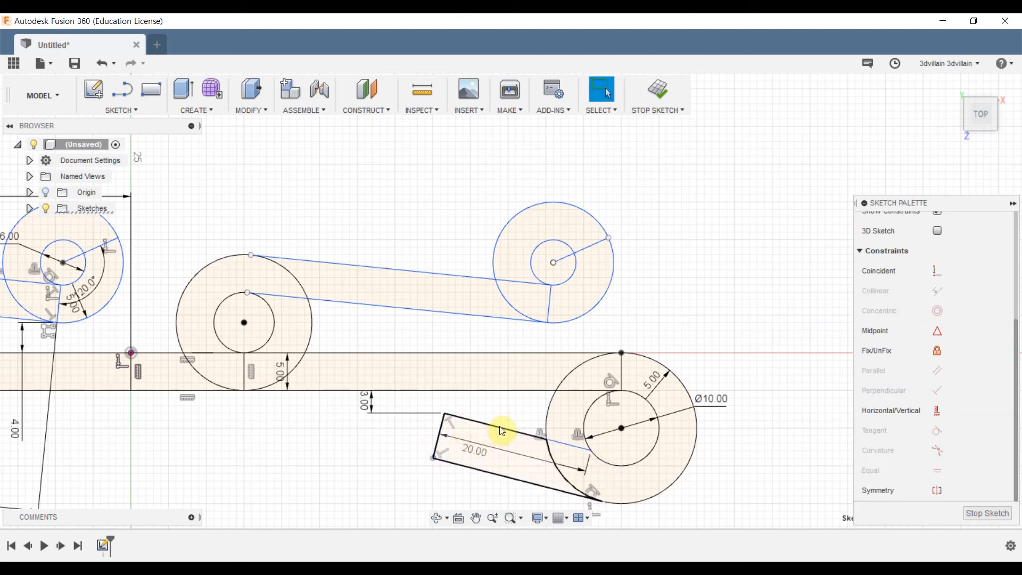
click(500, 427)
click(611, 468)
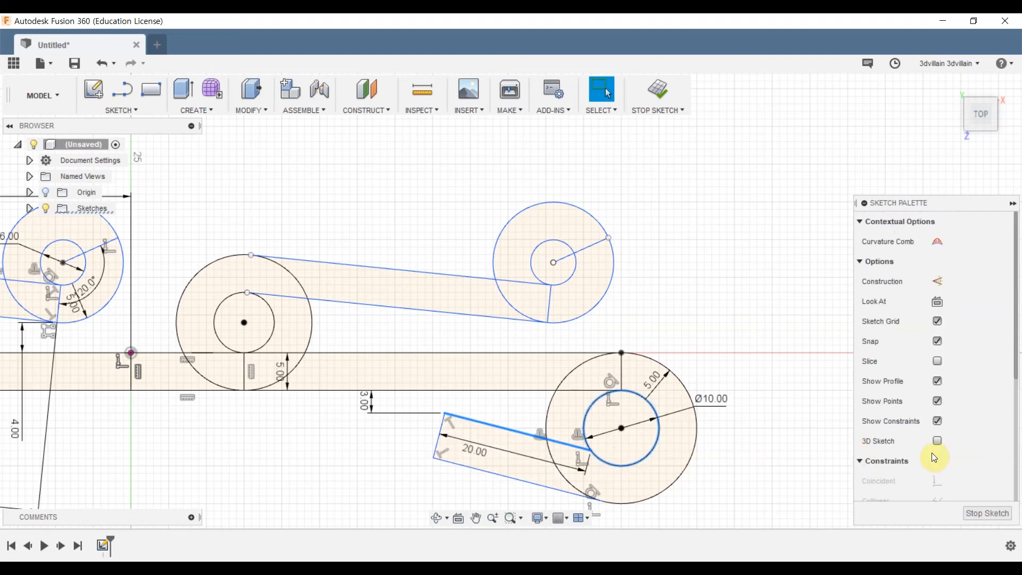
scroll(937, 432, down, 4)
click(937, 431)
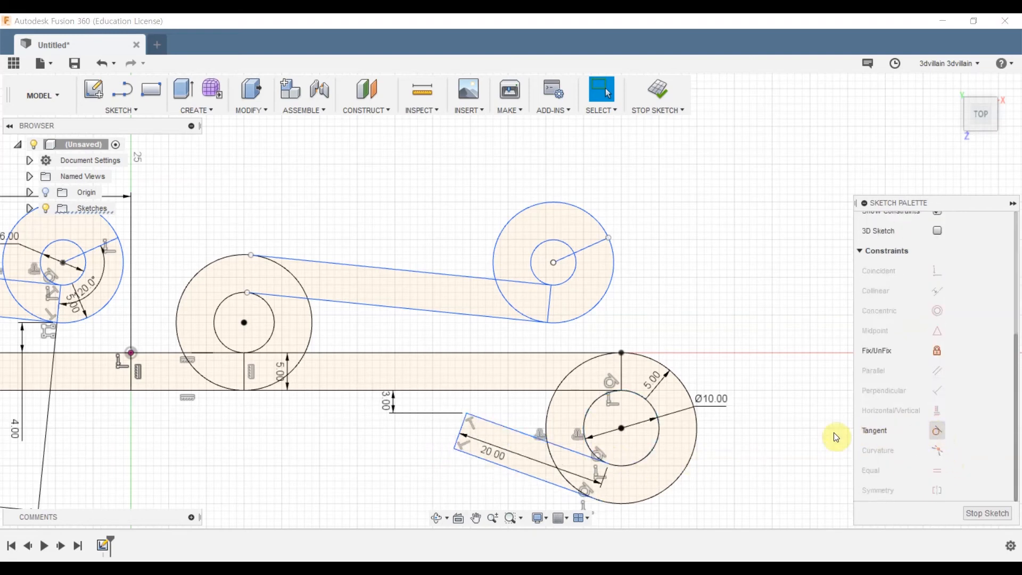
Start Press Pull and select all closed profiles of the holder sketch.
scroll(618, 443, up, 3)
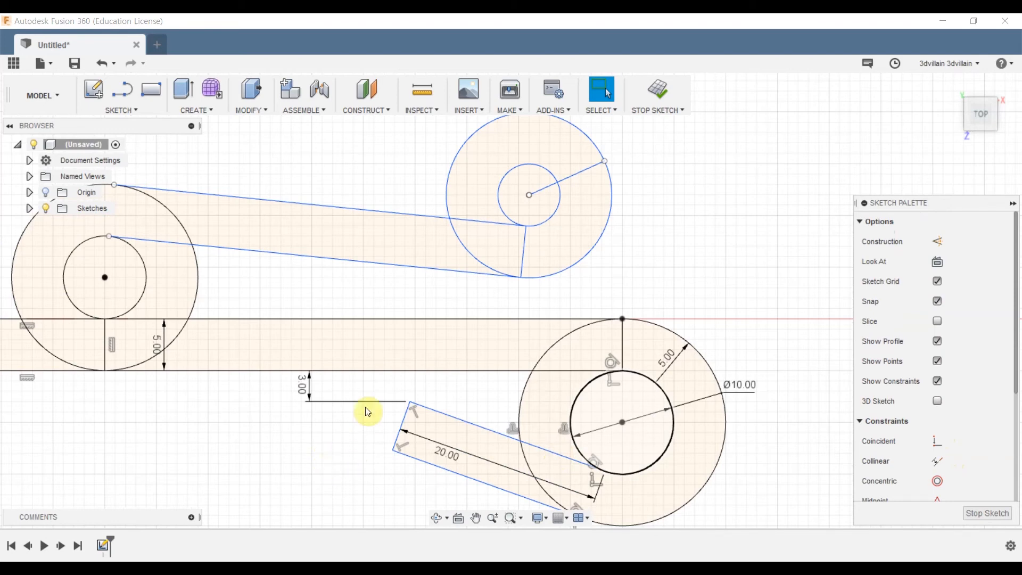
scroll(482, 450, down, 3)
right_click(330, 457)
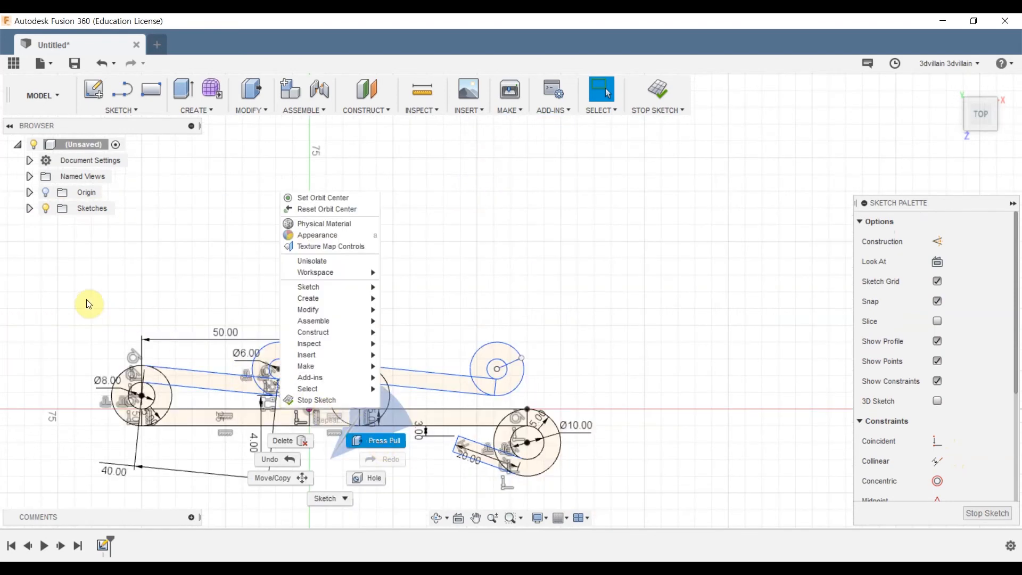
click(383, 441)
drag(602, 490, 600, 490)
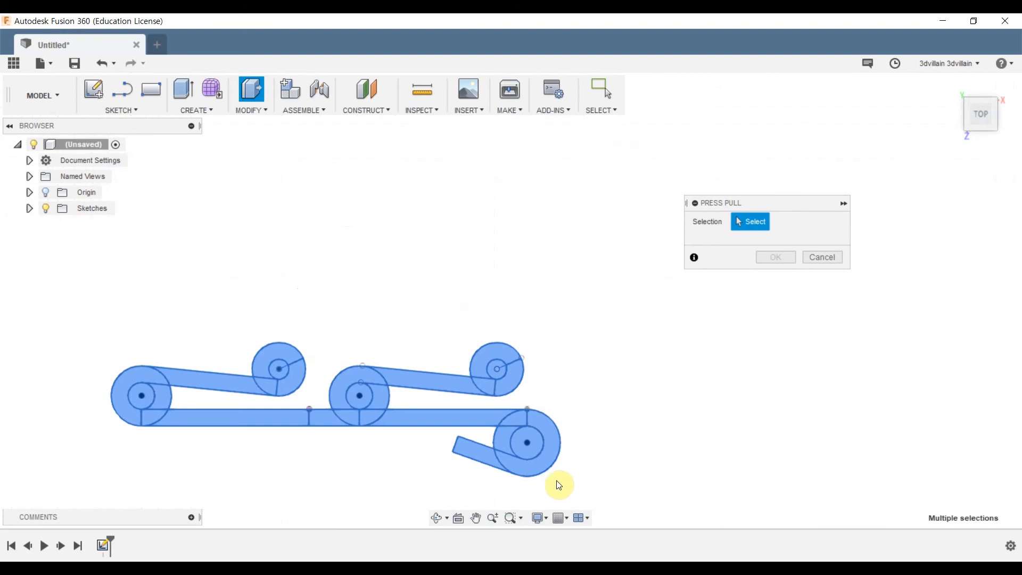
Exclude the inner circles and unused ring segments from the selection and extrude the remaining holder profiles 10 mm as a new body.
click(500, 437)
click(383, 395)
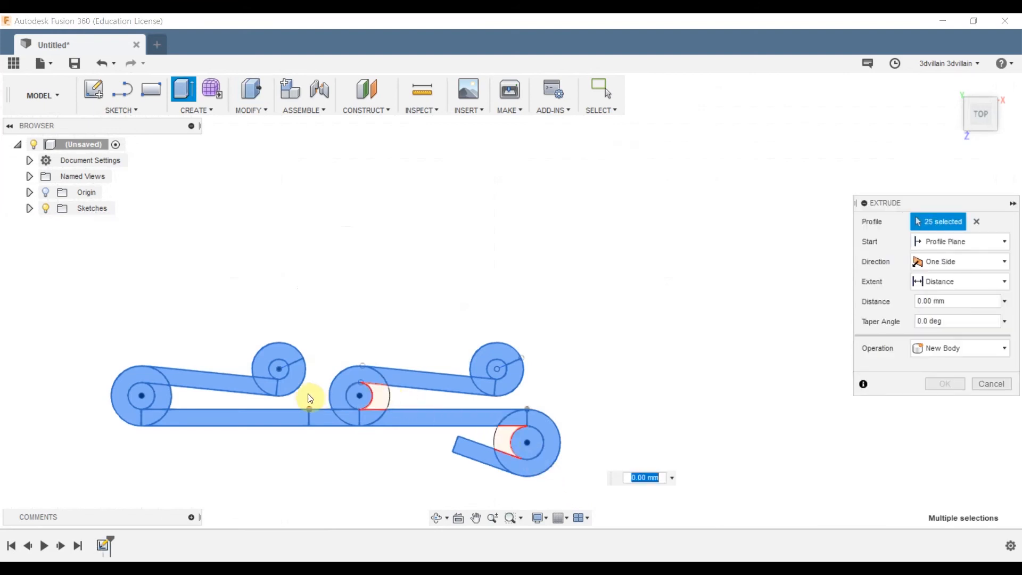
click(358, 400)
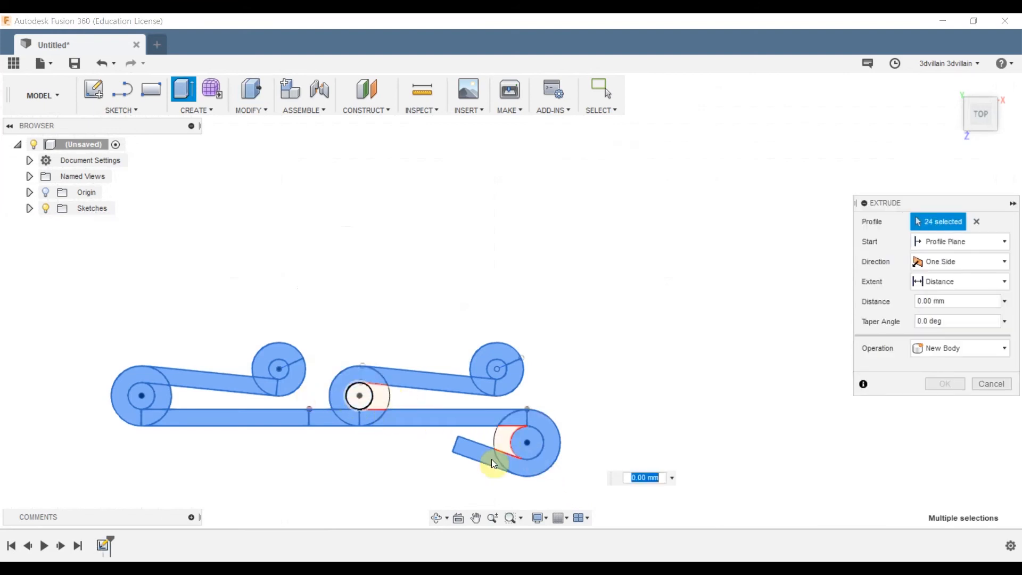
click(525, 450)
click(496, 356)
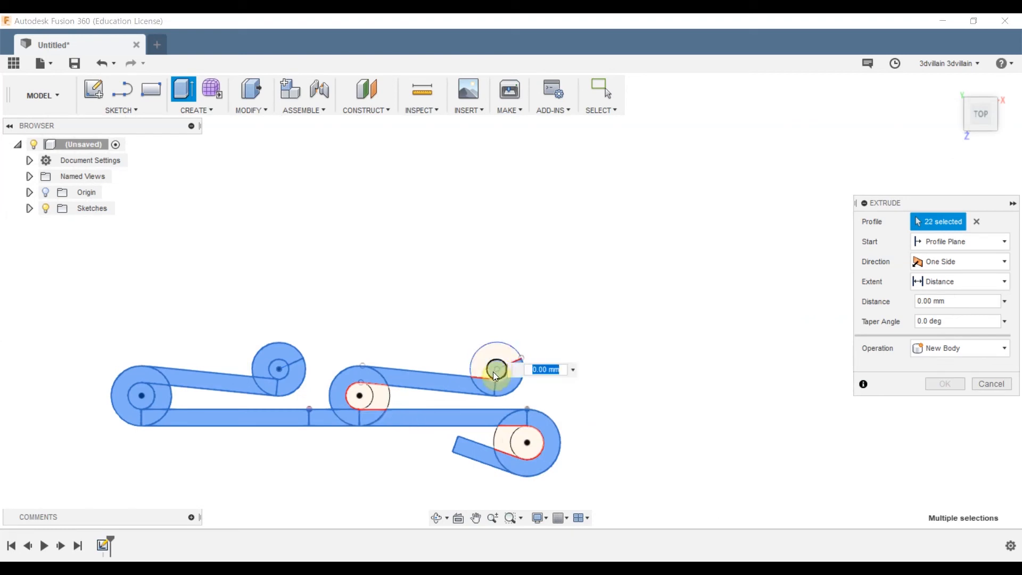
click(495, 371)
click(289, 360)
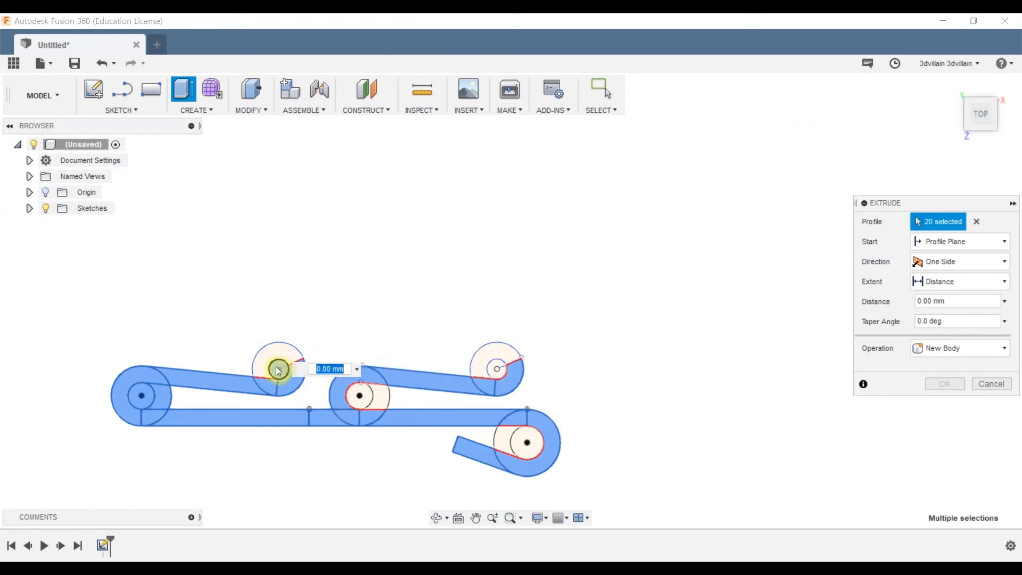
click(278, 373)
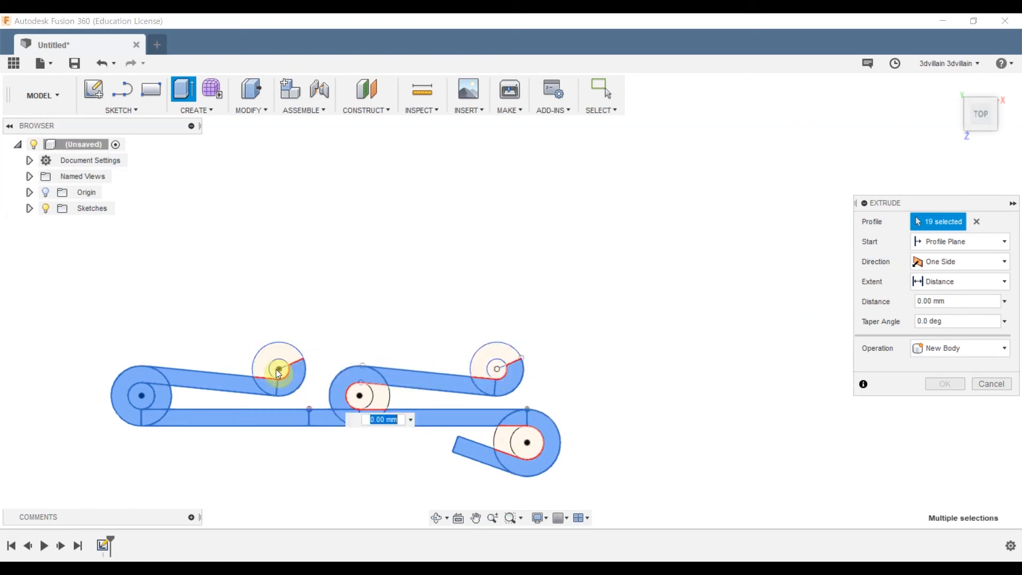
click(142, 401)
click(161, 398)
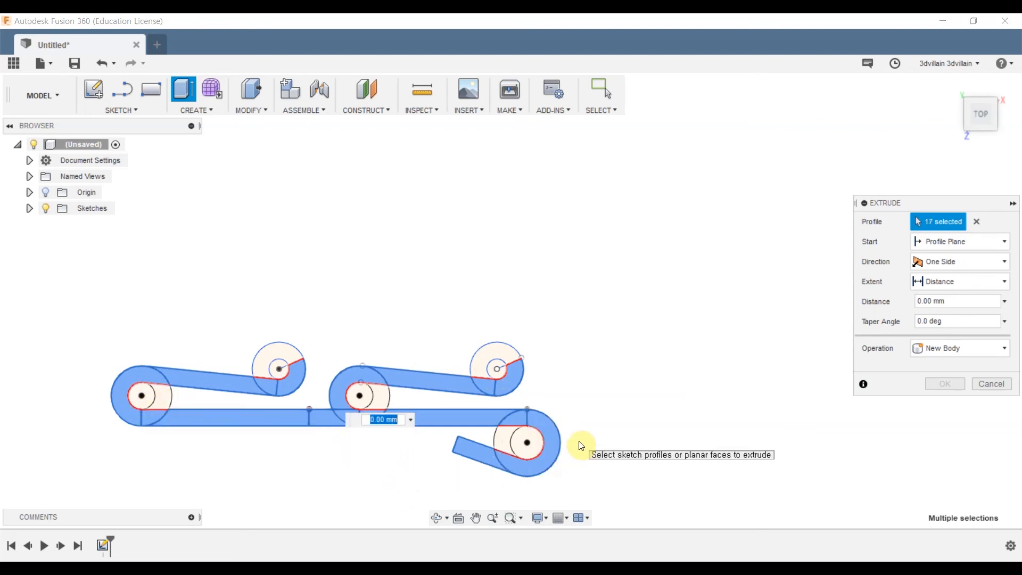
text(10)
key(Return)
Examine the extruded holder body from an angled view.
shift+middle_drag(599, 437, 600, 423)
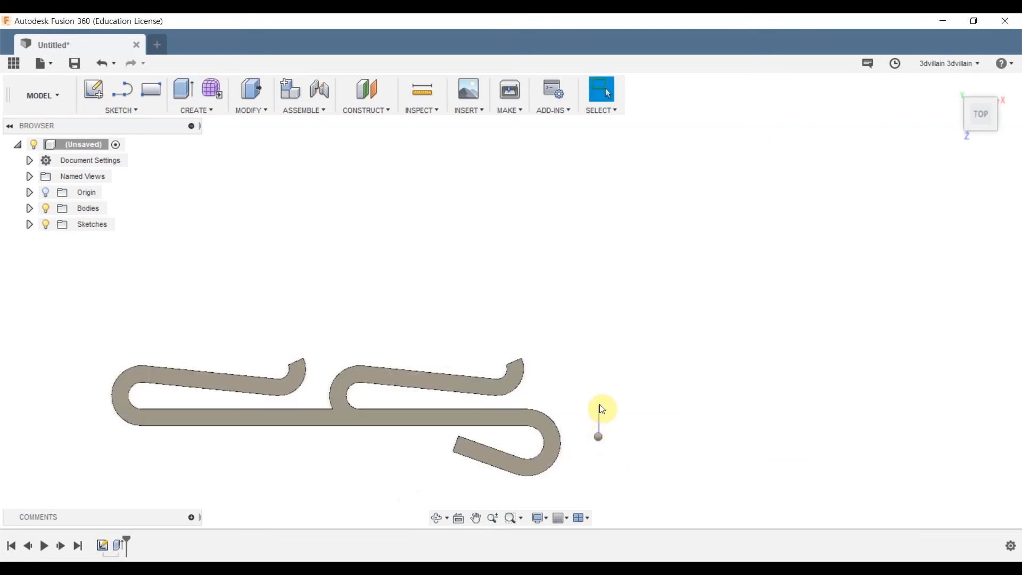
right_drag(599, 436, 599, 405)
shift+middle_drag(598, 427, 635, 413)
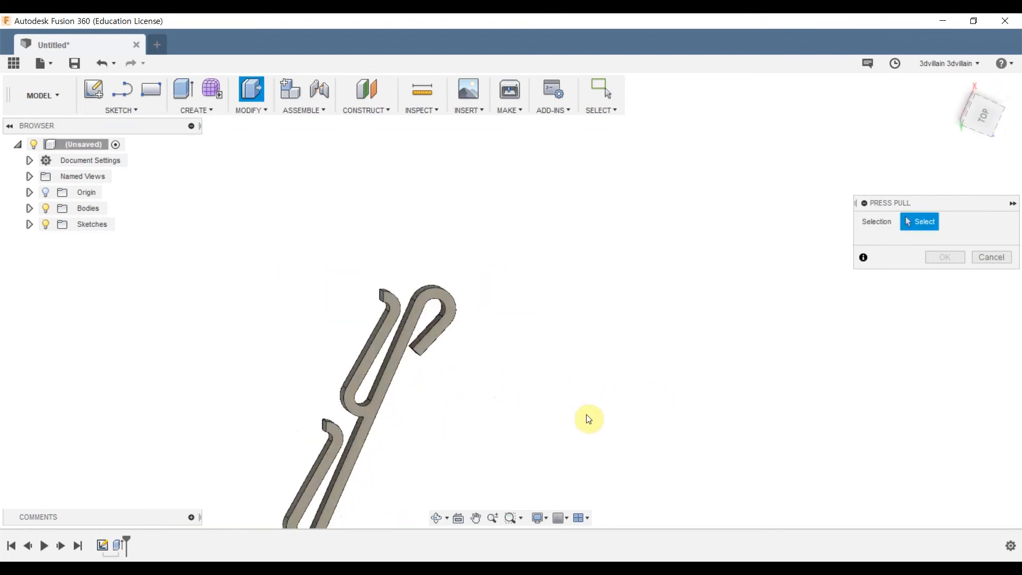
scroll(395, 415, down, 4)
scroll(395, 416, up, 2)
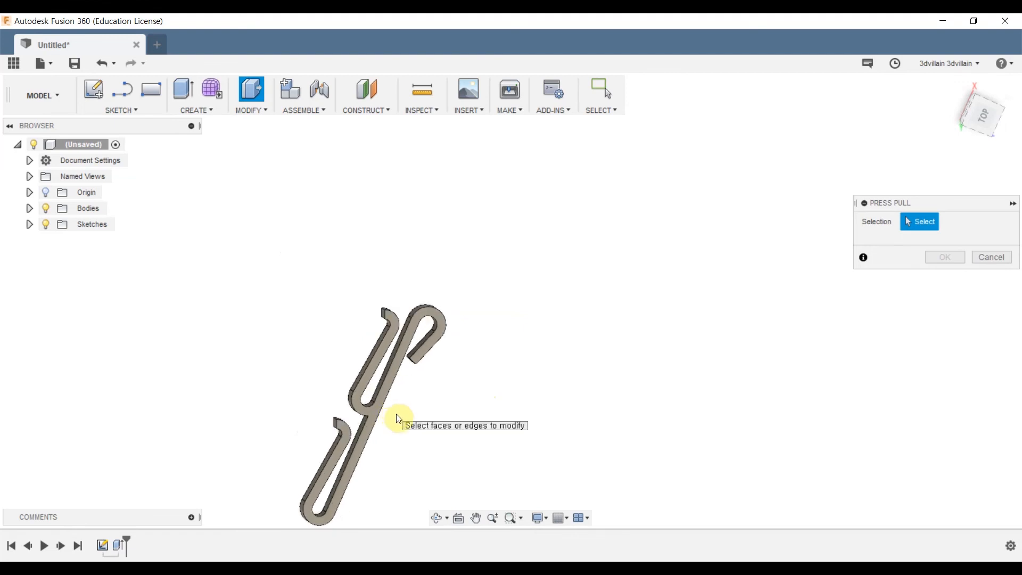
scroll(410, 428, up, 1)
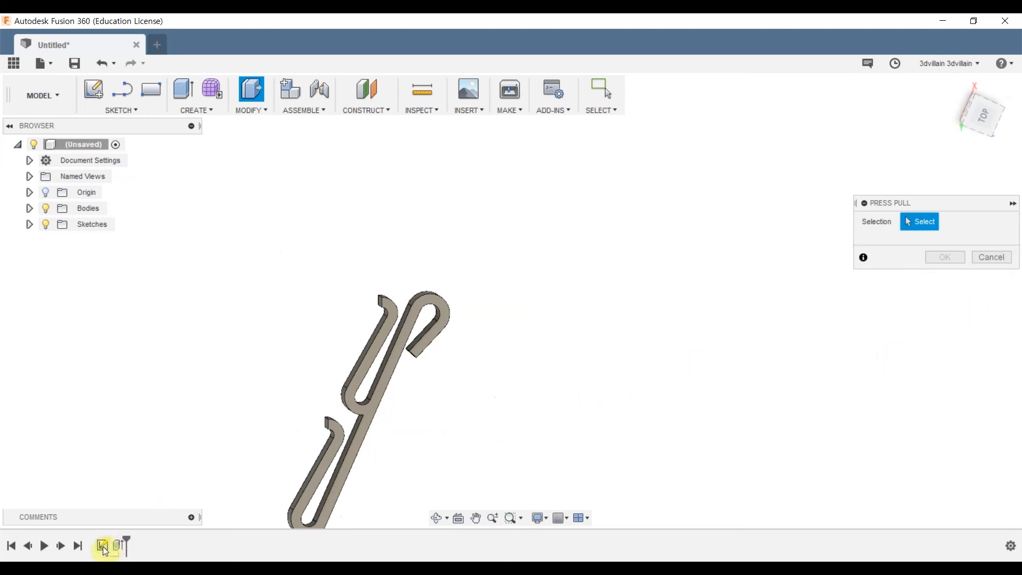
scroll(413, 424, down, 2)
middle_drag(424, 434, 493, 366)
scroll(494, 366, up, 2)
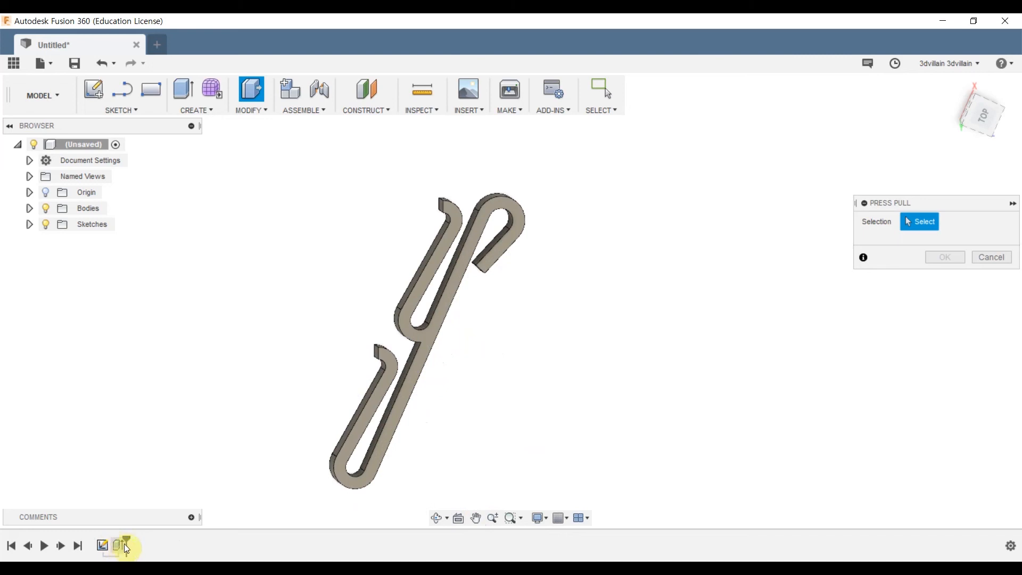
mouse_move(126, 540)
mouse_down()
mouse_move(108, 539)
mouse_move(126, 540)
mouse_up()
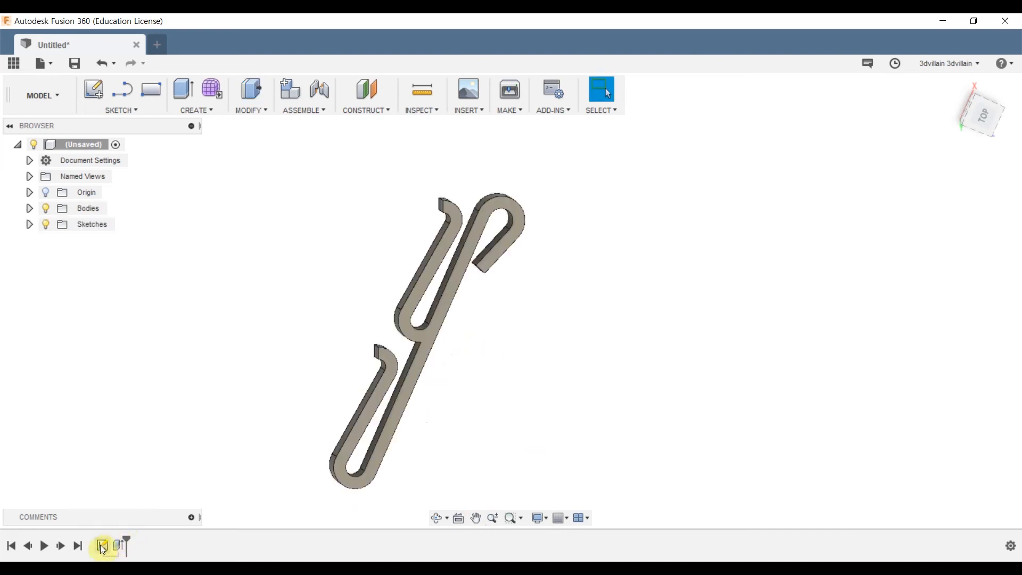
Edit Sketch1 to set the first clip's 8 mm inner circle diameter to 12 mm, and finish the sketch.
click(30, 224)
click(88, 240)
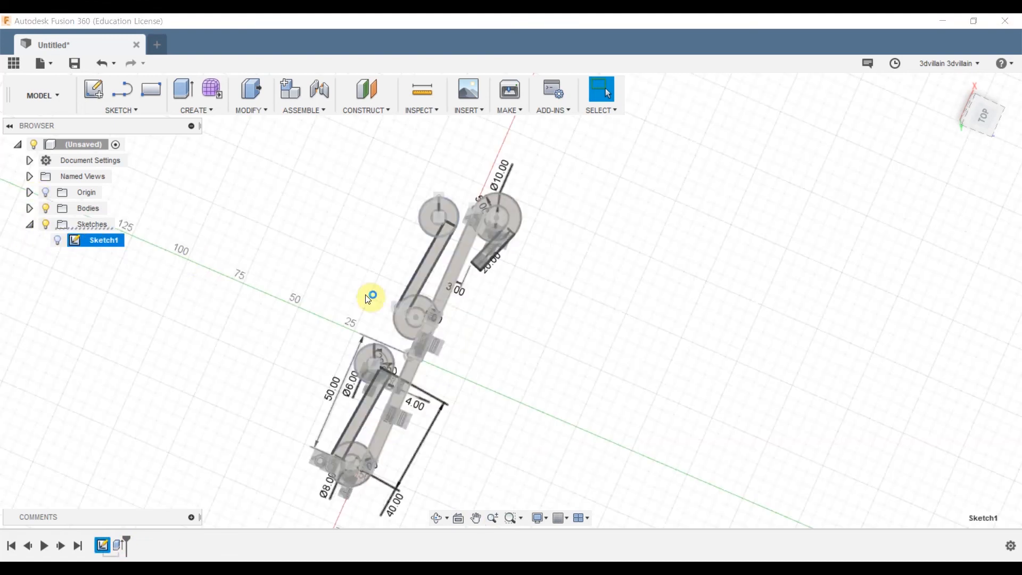
double_click(257, 208)
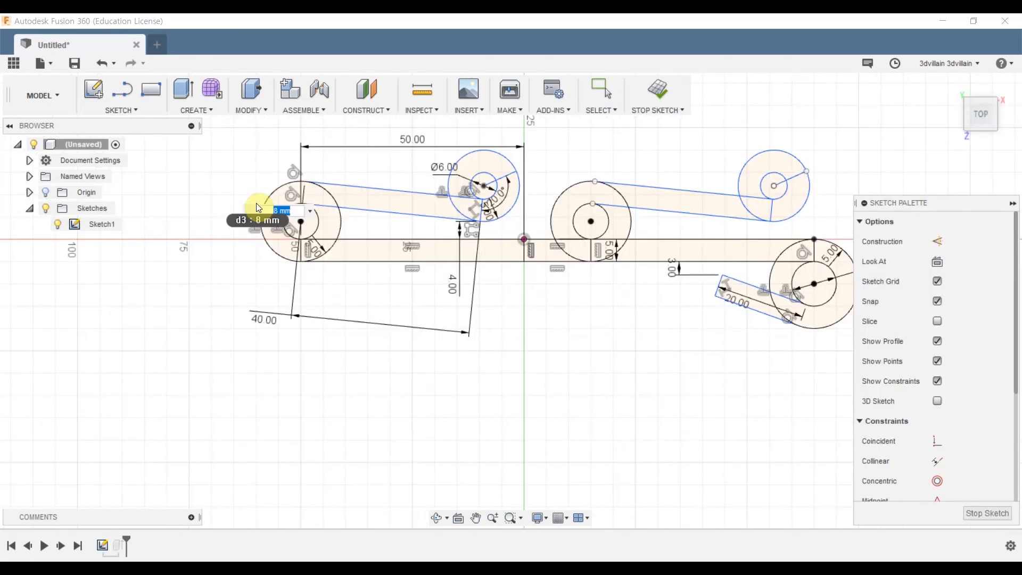
text(12)
key(Return)
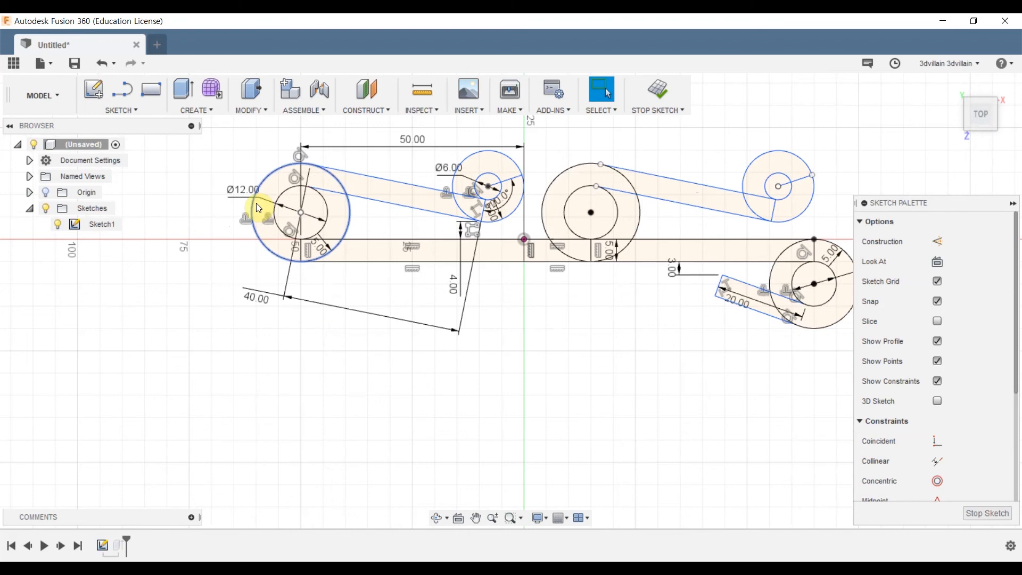
click(988, 514)
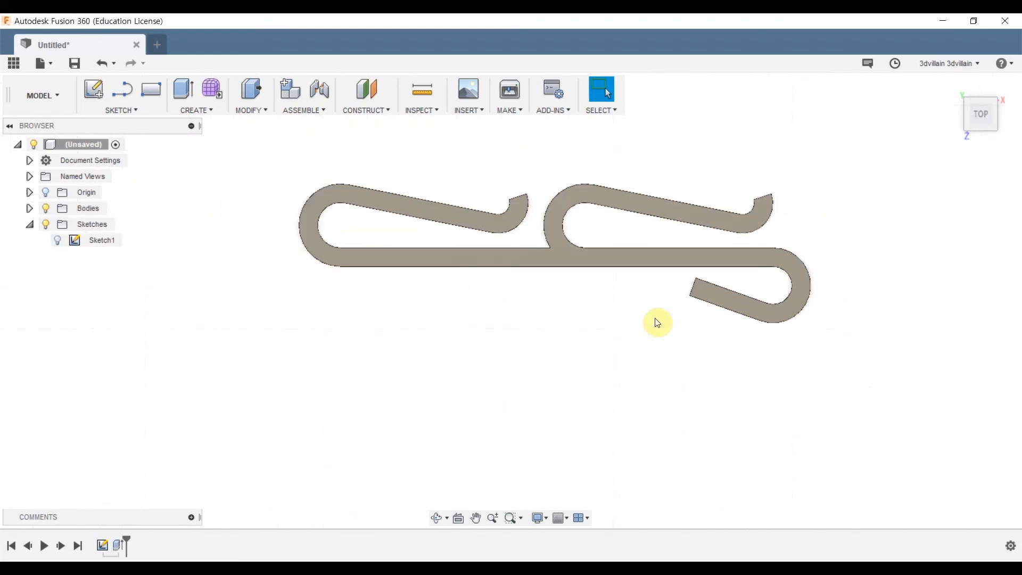
shift+middle_drag(658, 324, 683, 325)
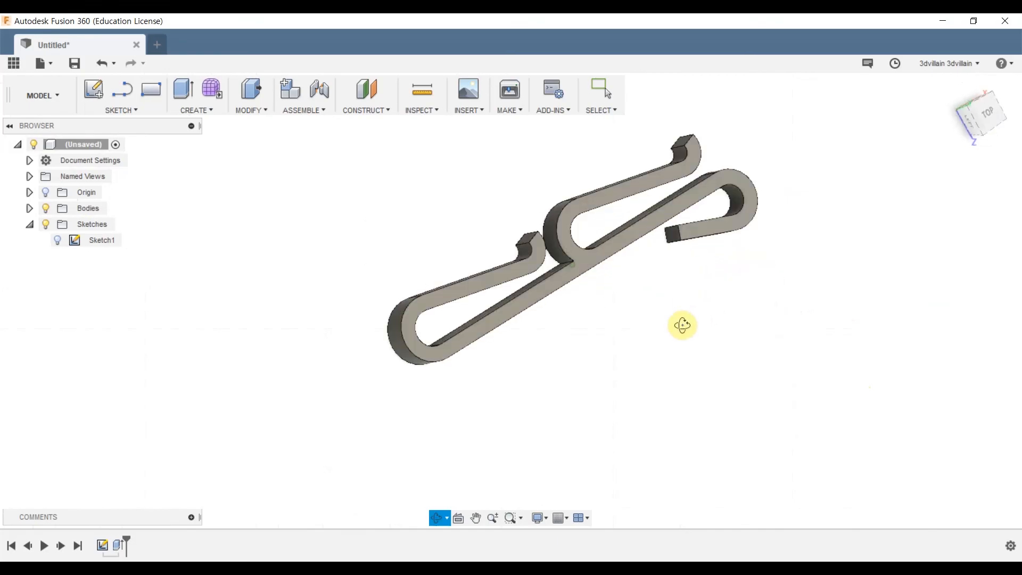